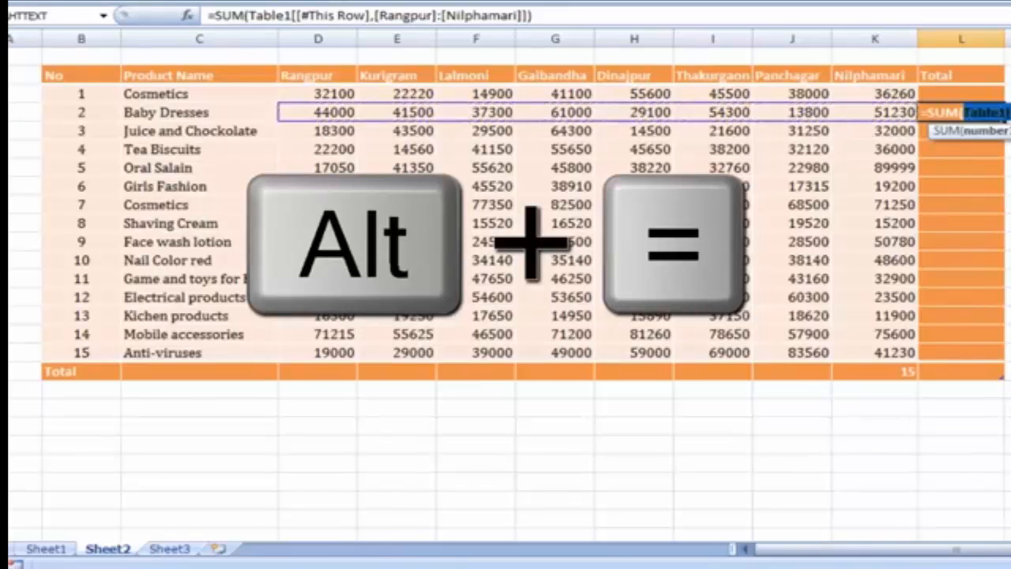
Step: Fill the Total column with each product's sum from Rangpur to Nilphamari and check the Anti-viruses row against it
key(Return)
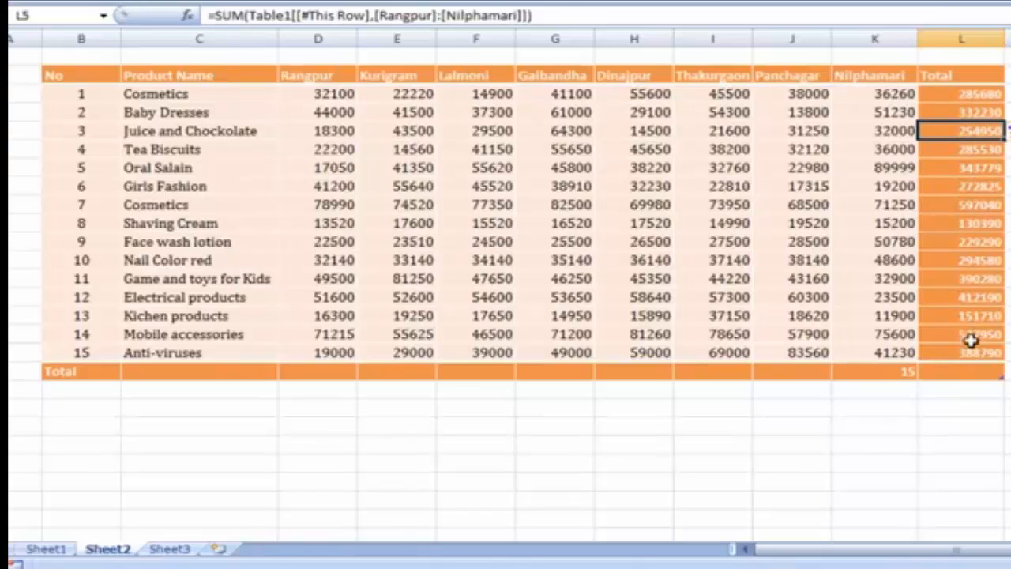
drag(323, 350, 879, 348)
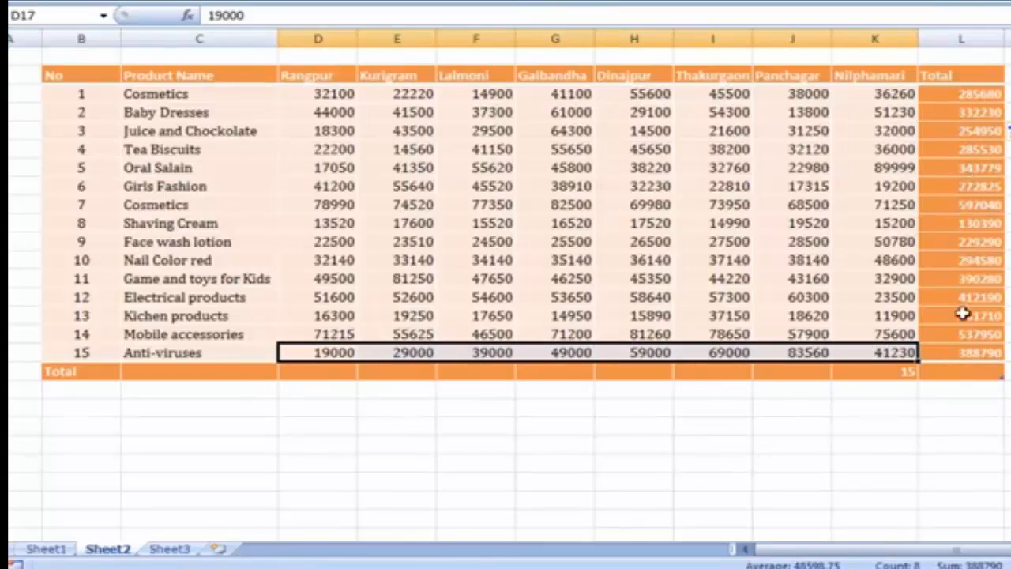
click(1008, 242)
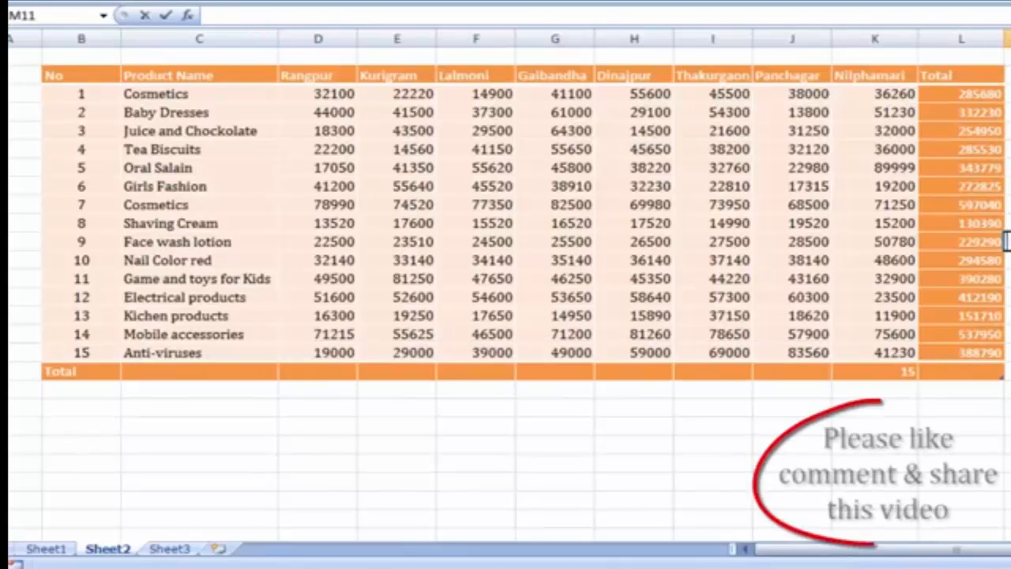
click(1008, 187)
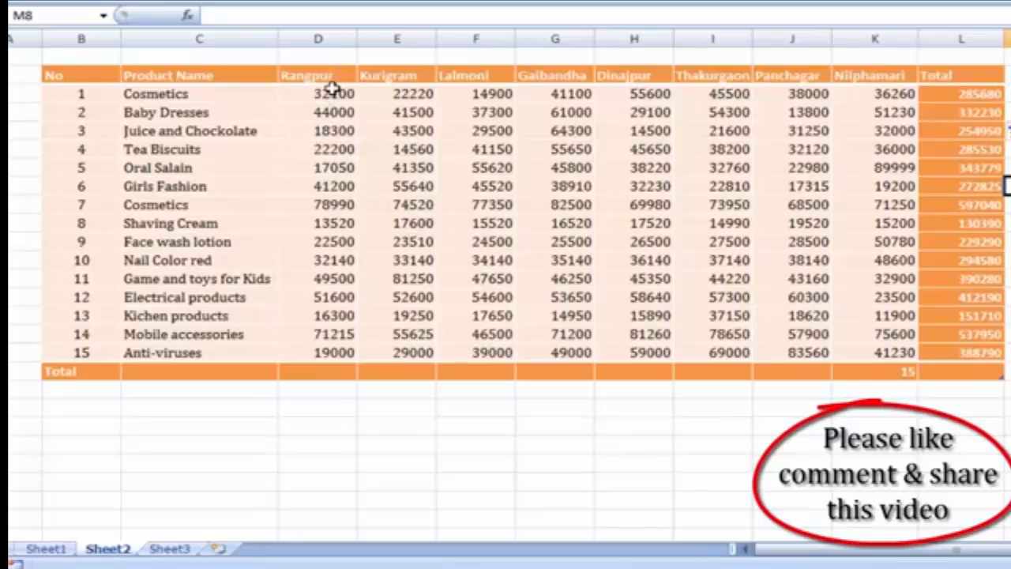
Step: Summarise the Rangpur column with the Average function in the table's Total row
drag(332, 93, 334, 352)
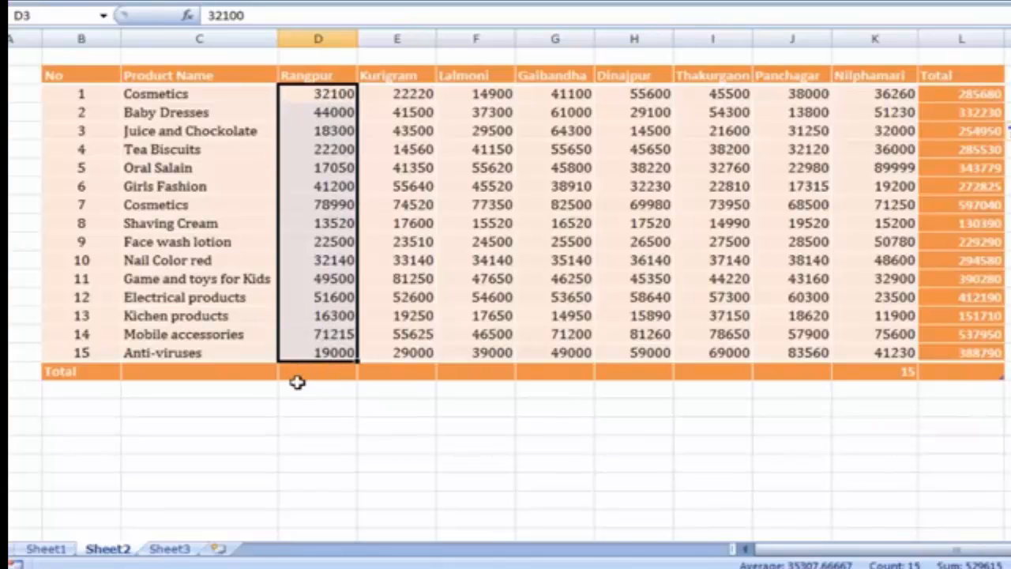
click(334, 133)
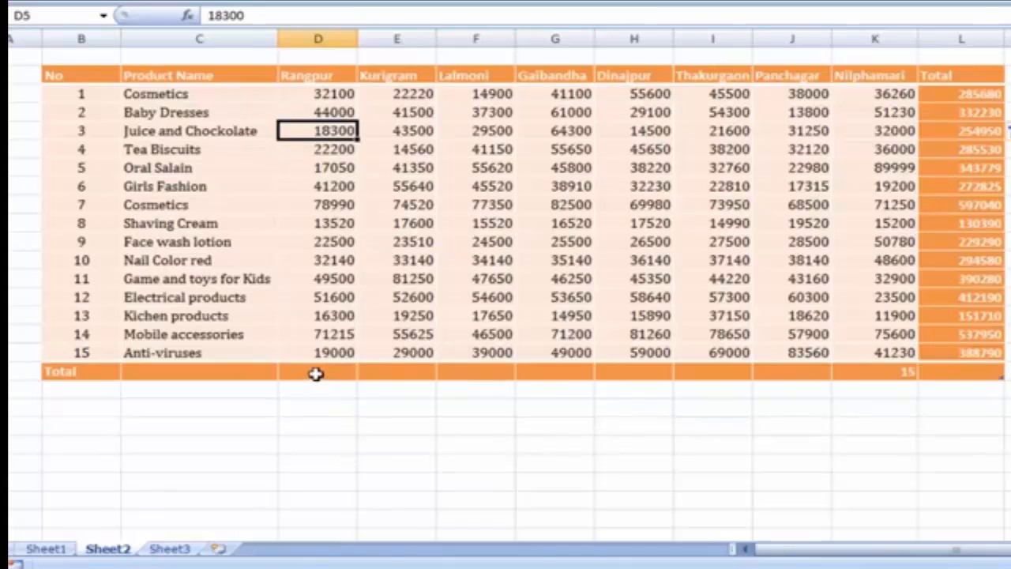
click(316, 373)
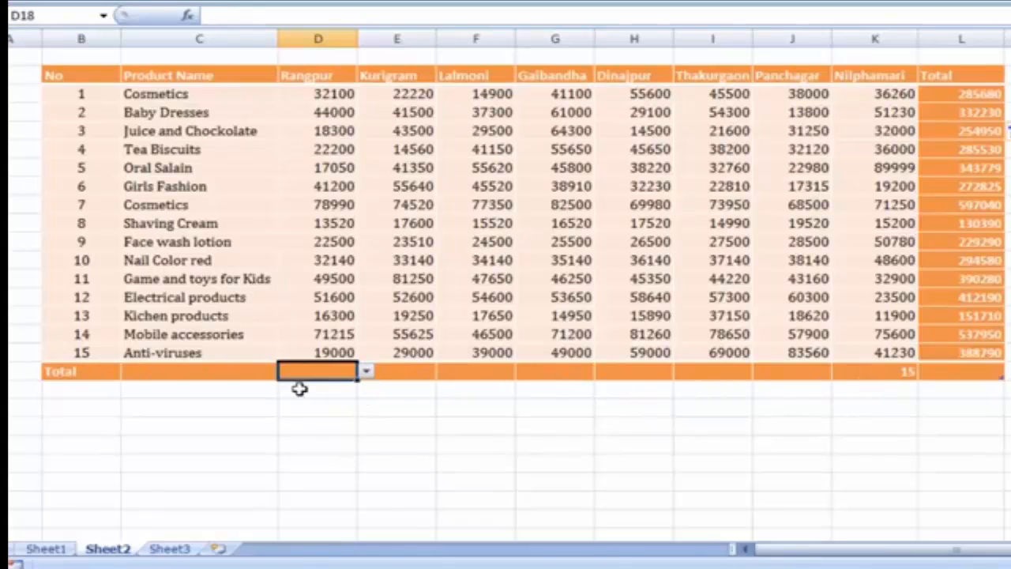
click(366, 373)
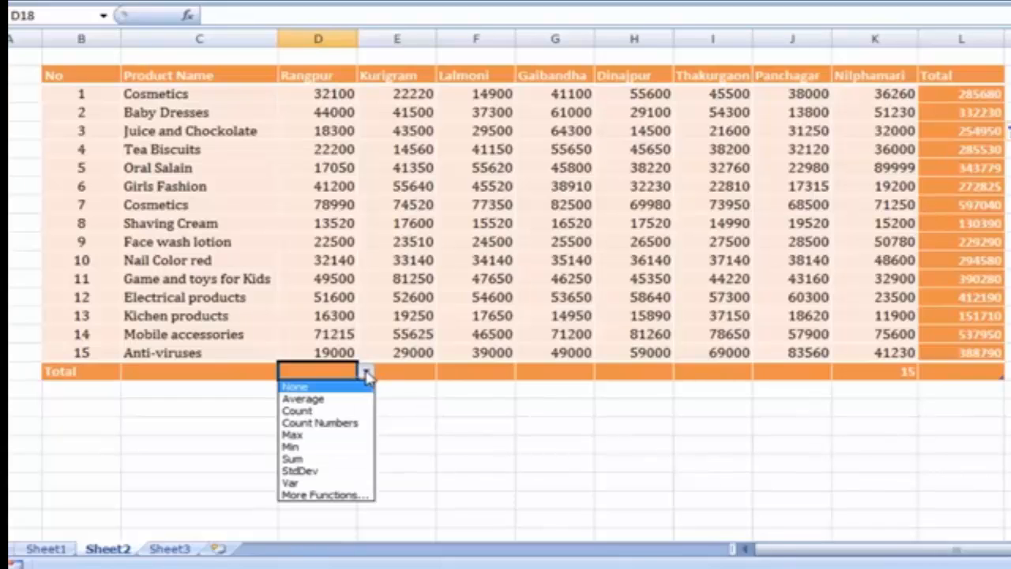
click(337, 403)
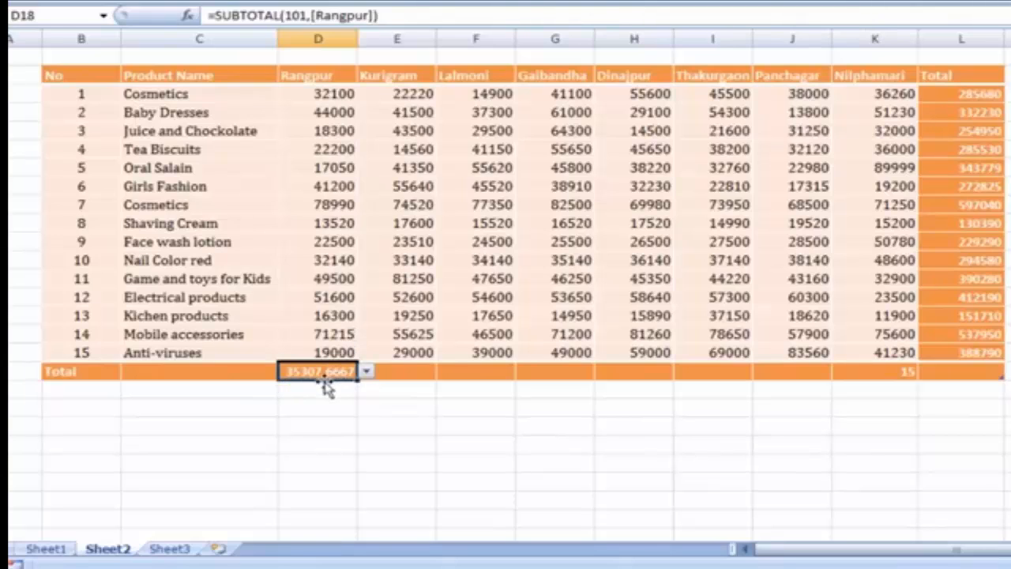
Step: Try the Count and Count Numbers functions for the Rangpur column in the Total row
click(367, 372)
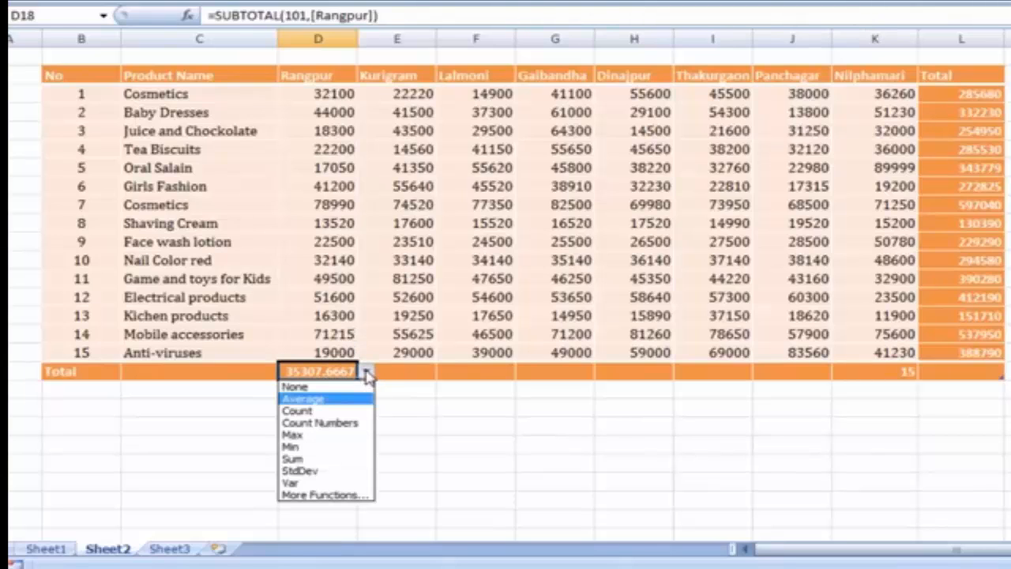
click(332, 413)
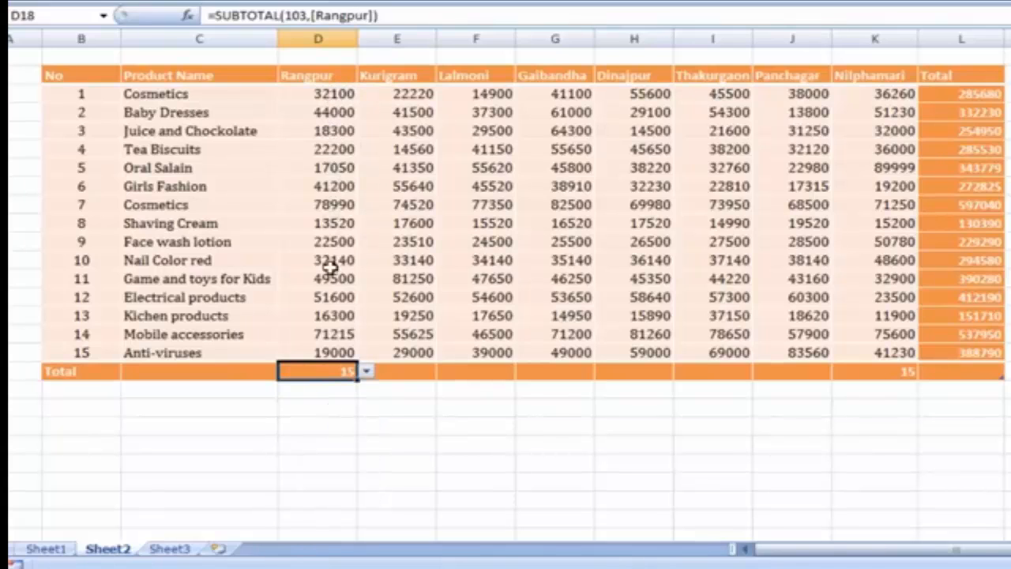
click(366, 372)
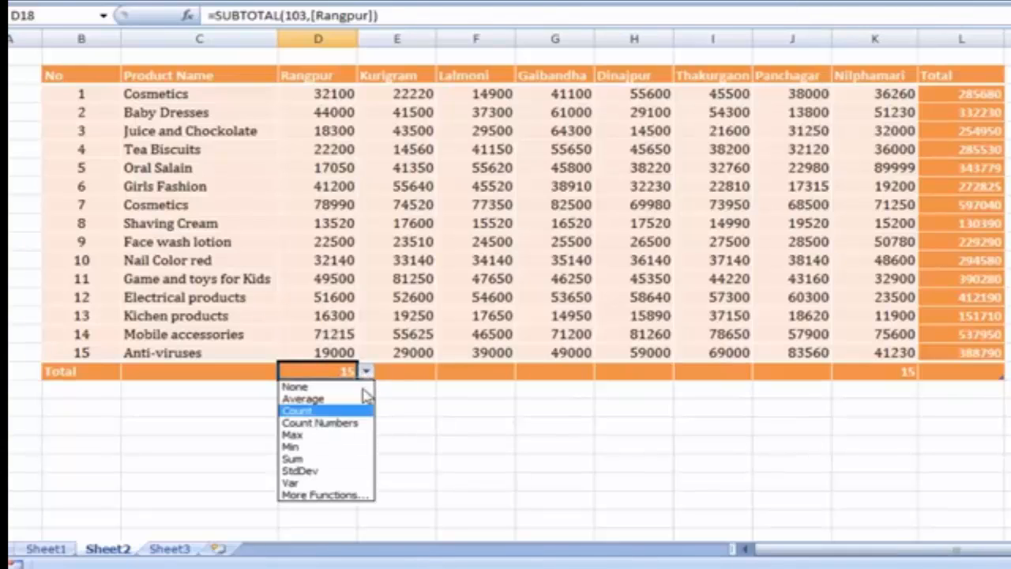
click(338, 426)
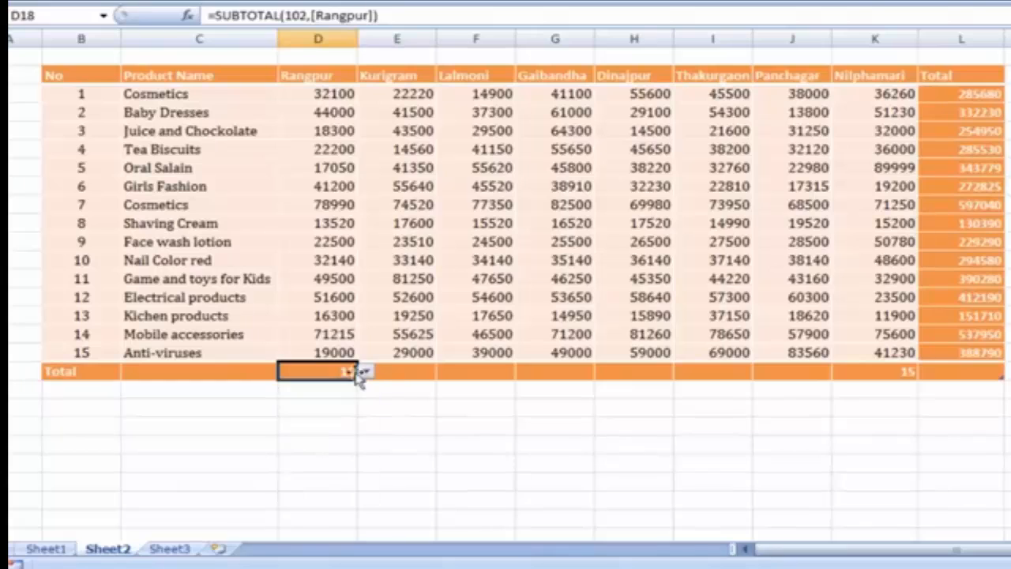
Step: Try the Max and Min functions for the Rangpur column in the Total row
click(369, 374)
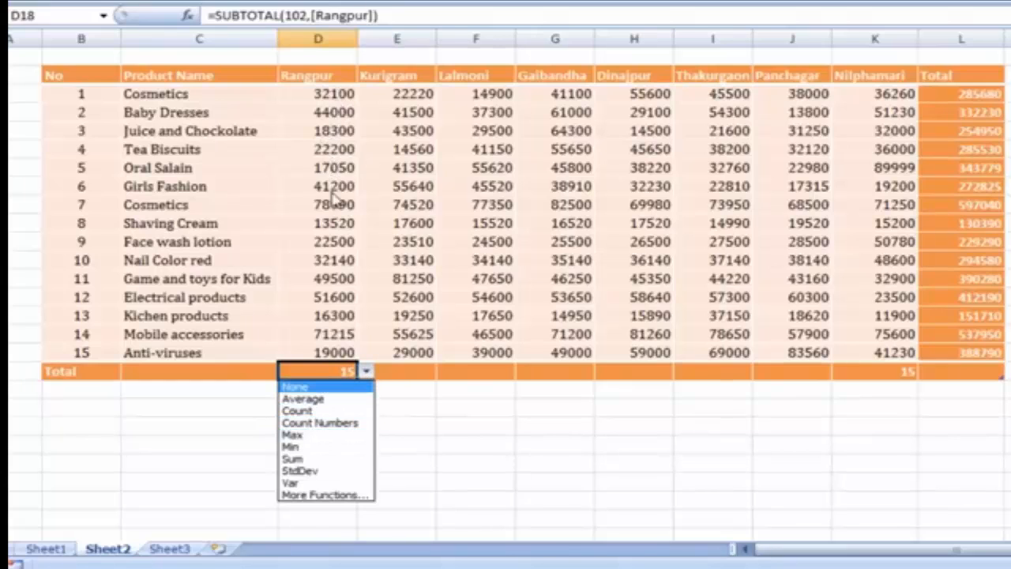
click(325, 435)
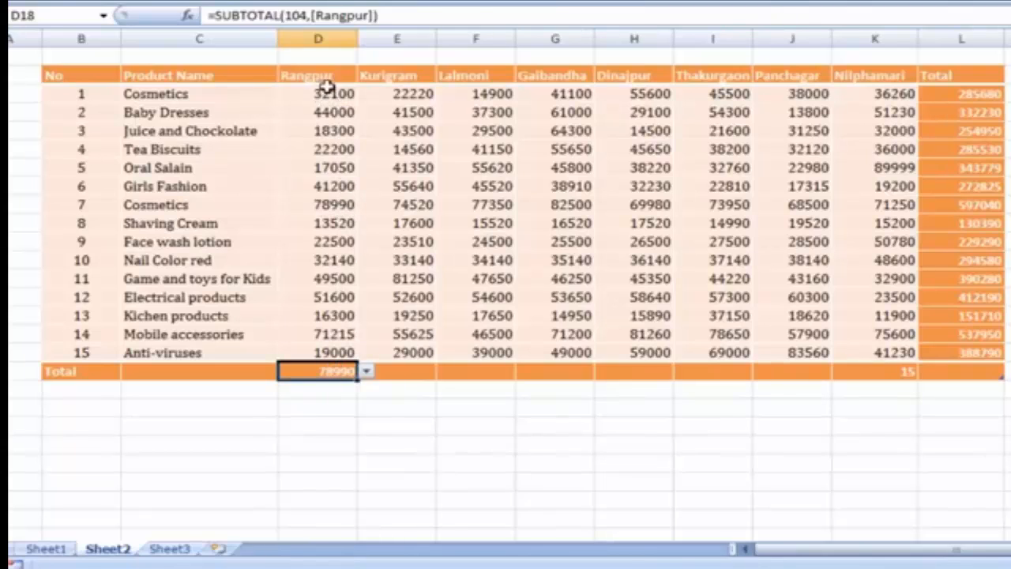
click(366, 372)
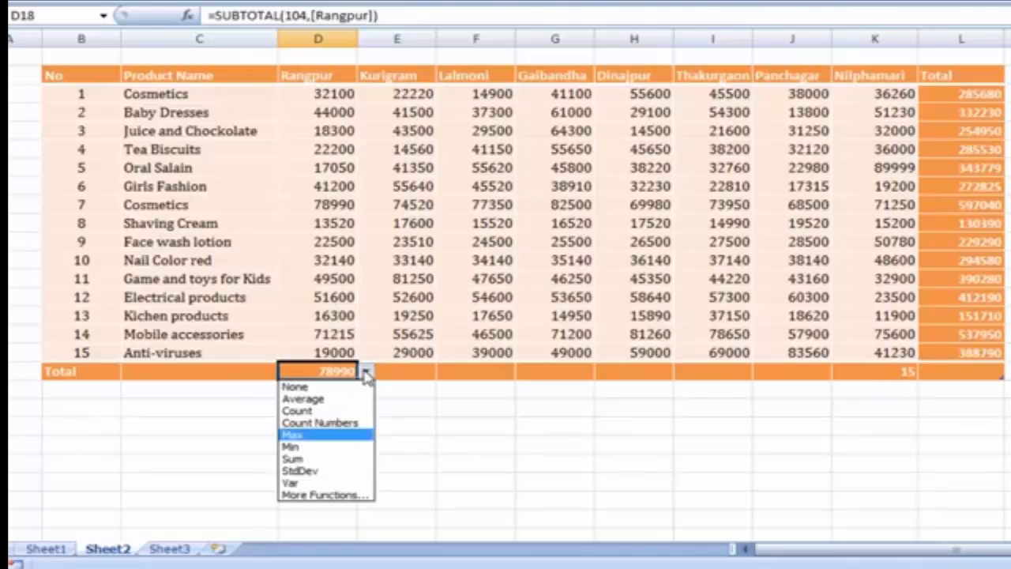
click(308, 446)
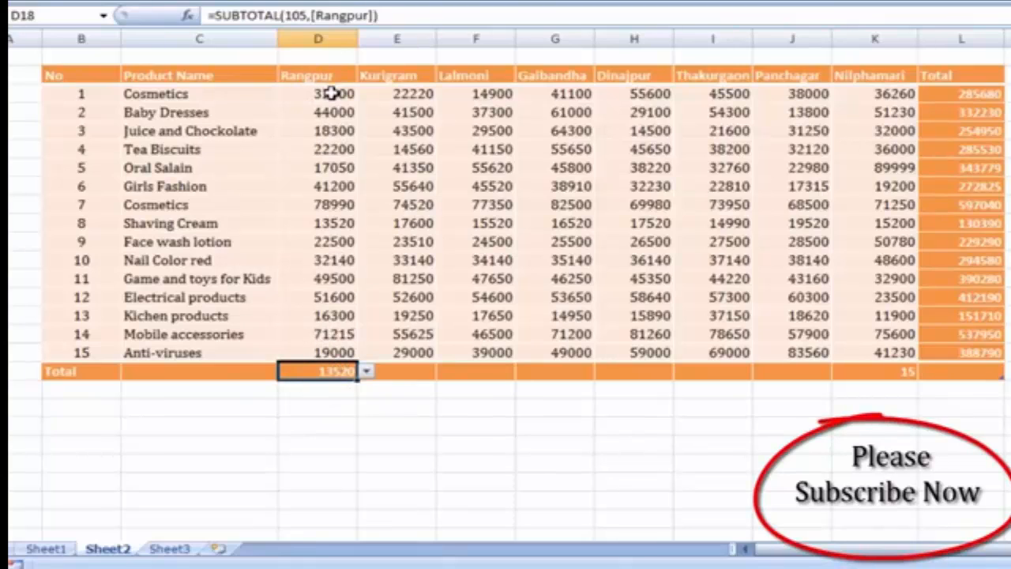
Step: Set the Rangpur cell of the Total row to Sum and check it against the column's values
click(367, 373)
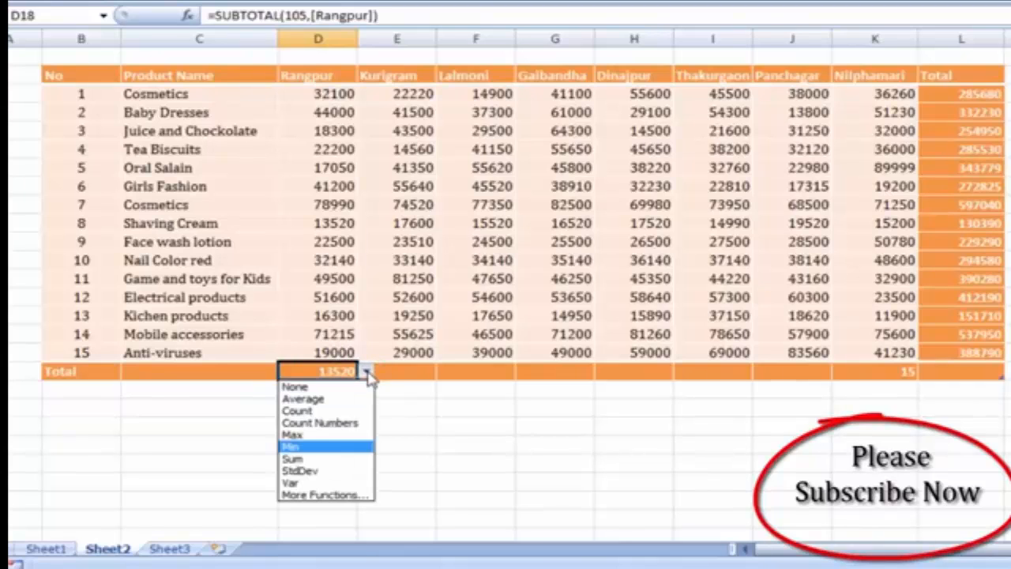
click(316, 460)
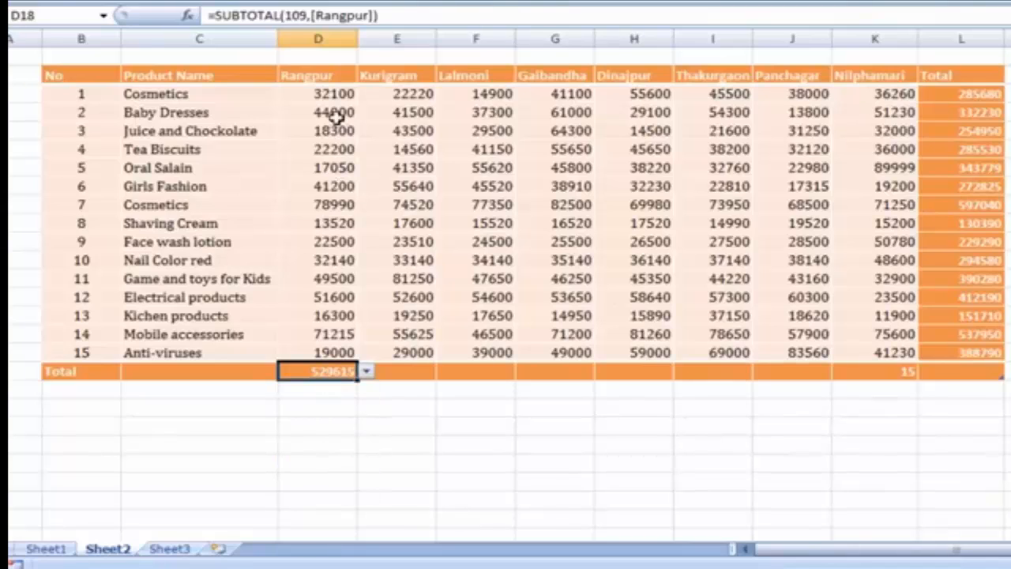
drag(330, 93, 320, 352)
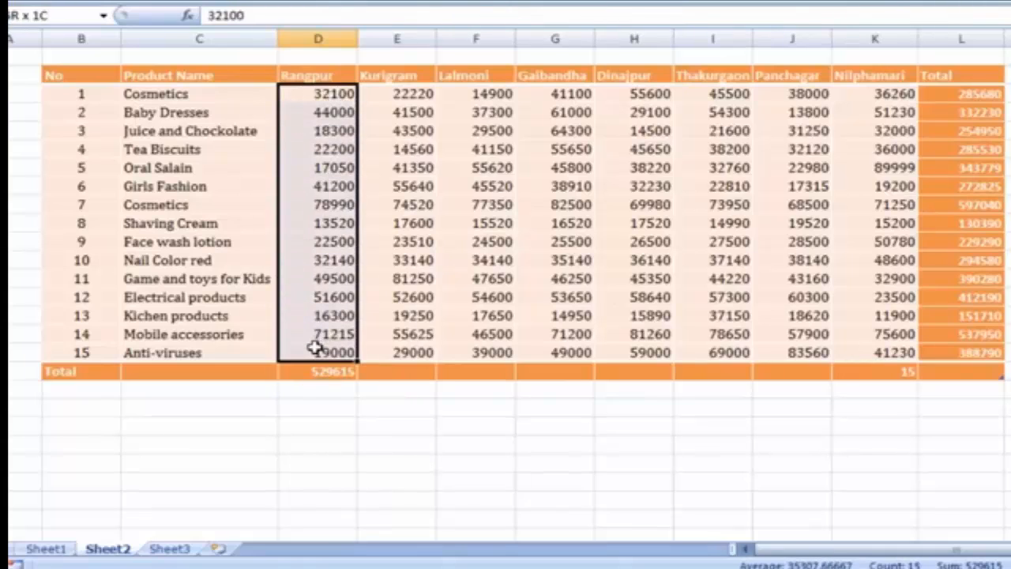
click(303, 412)
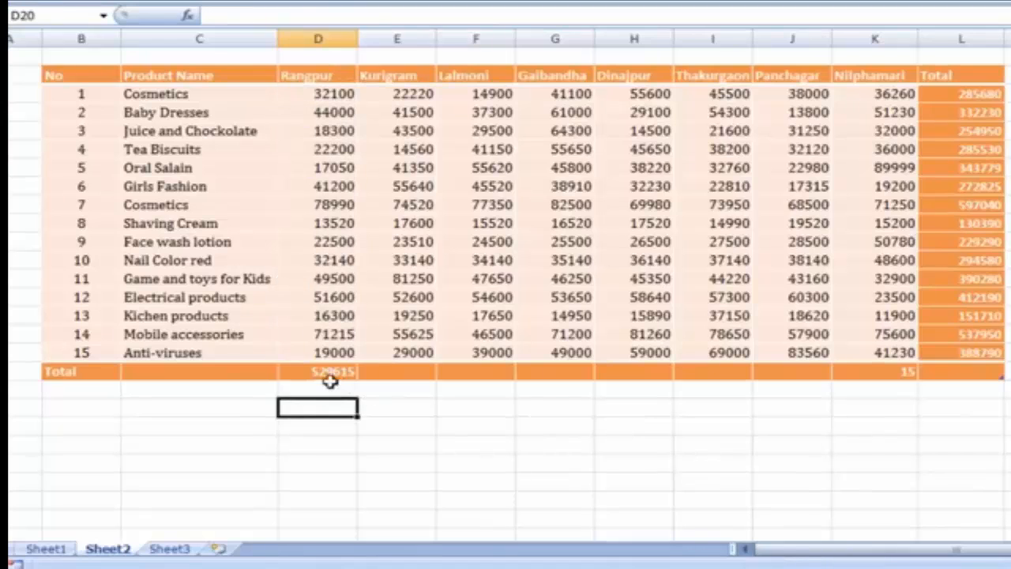
Step: Copy the Rangpur sum across the Total row through the Total column and check the Kurigram column's result
click(327, 377)
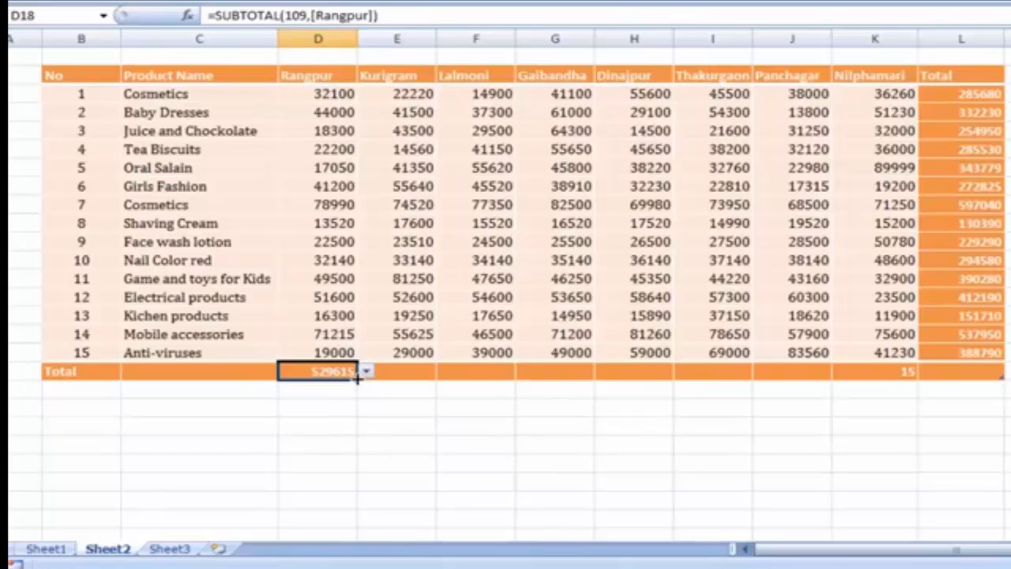
drag(357, 380, 922, 392)
click(537, 421)
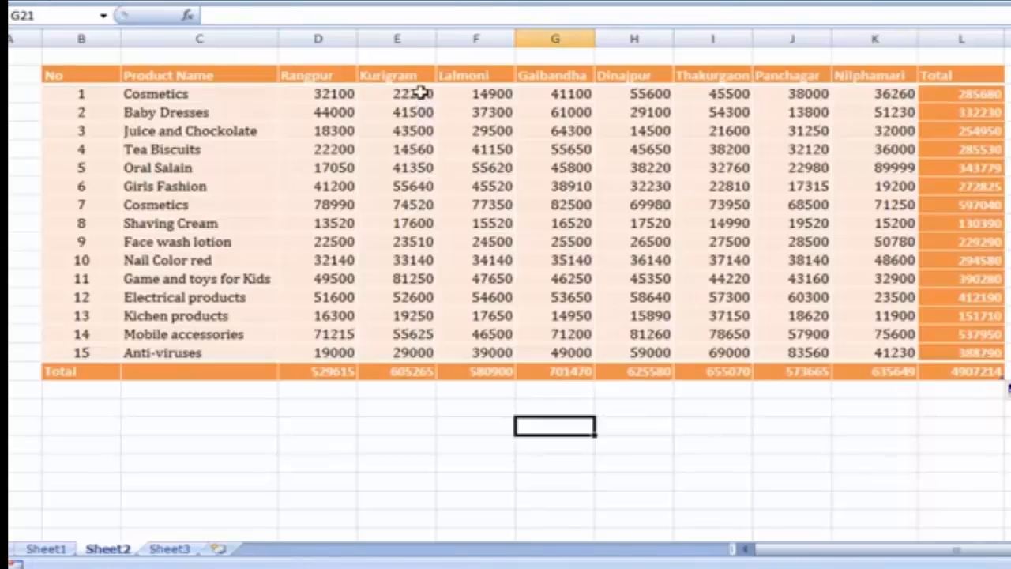
drag(413, 93, 413, 352)
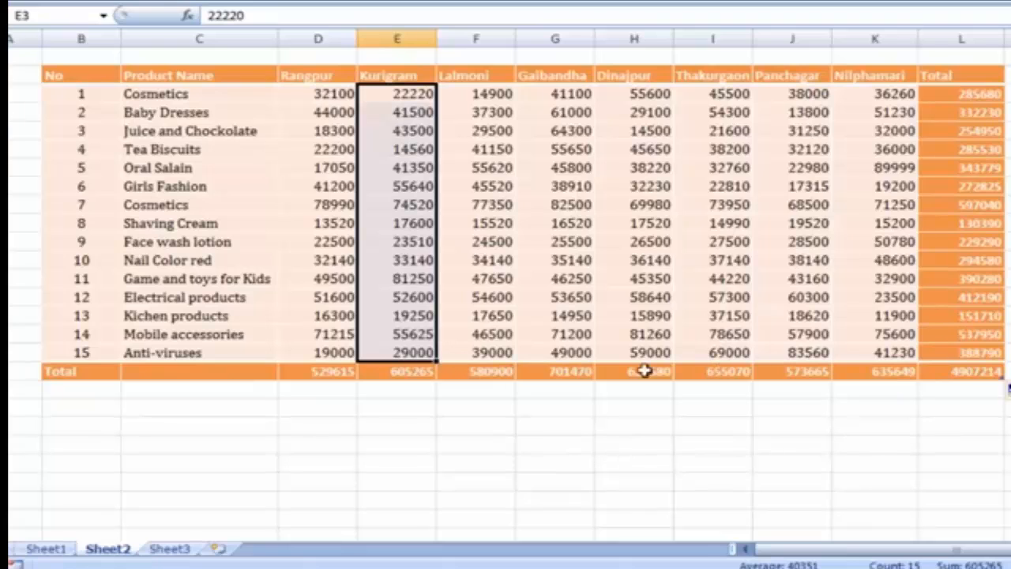
click(529, 400)
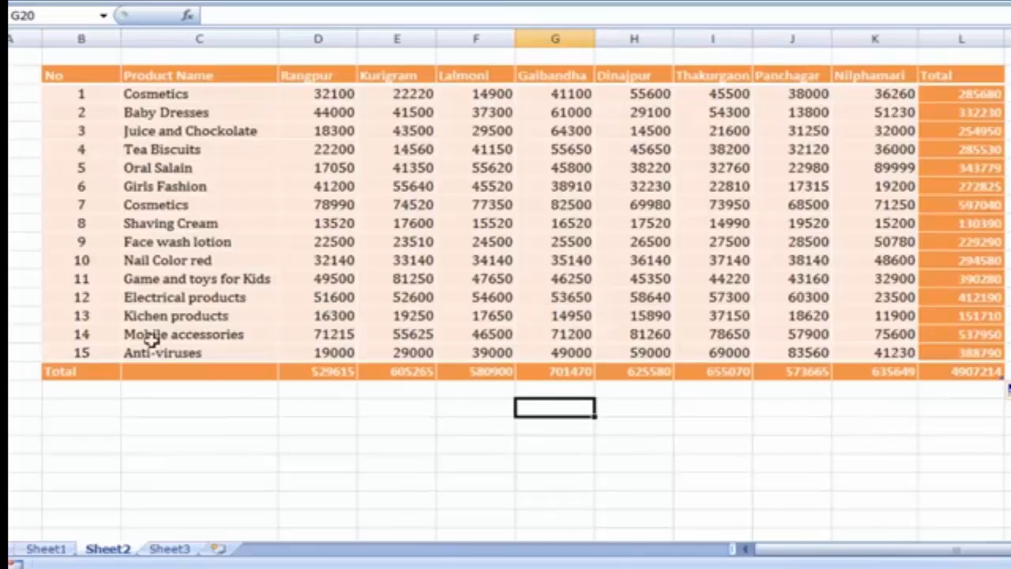
Step: Add a new table row below Anti-viruses, above the Total row, and number it 16
click(82, 355)
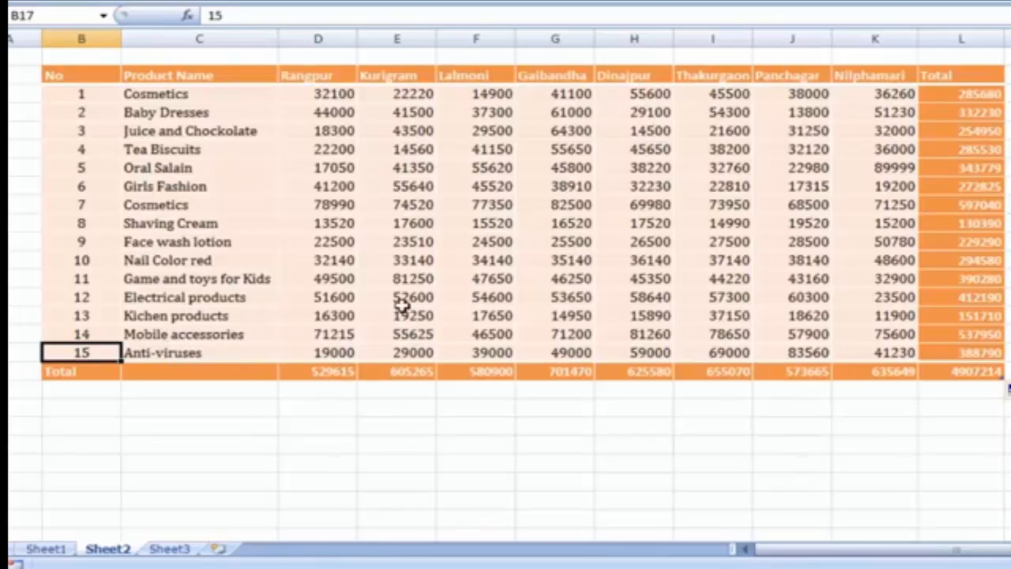
key(Right)
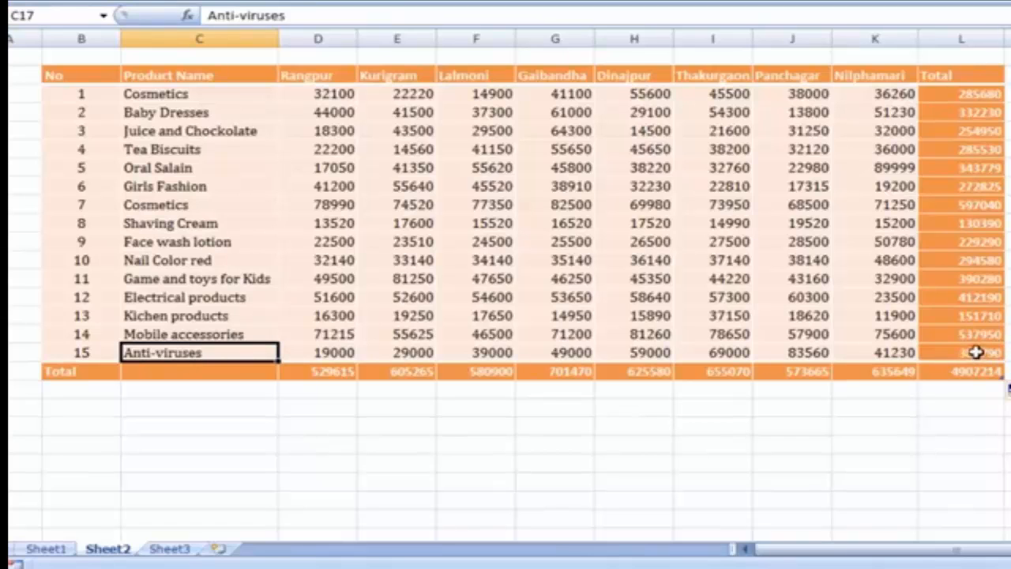
click(932, 355)
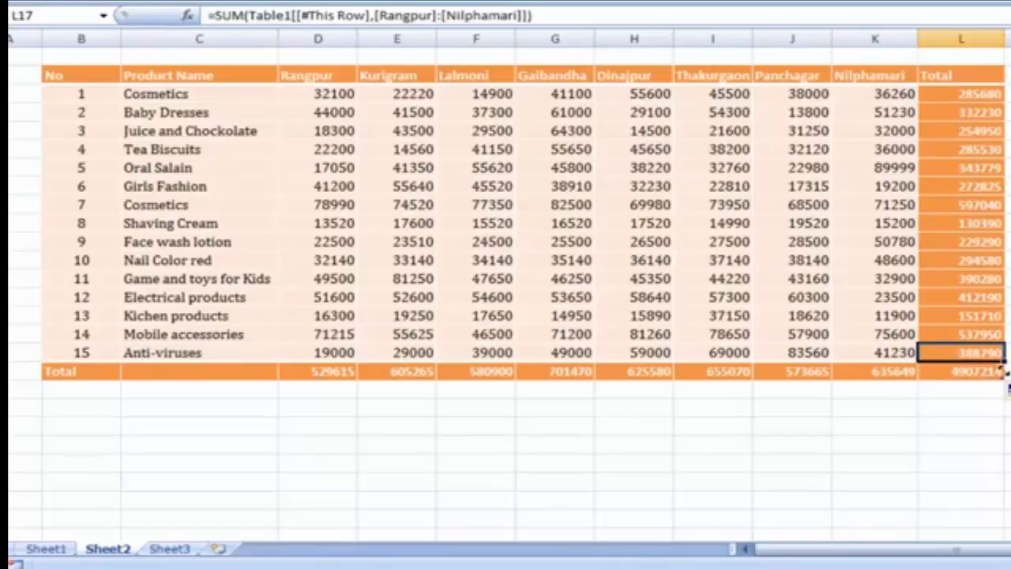
key(Tab)
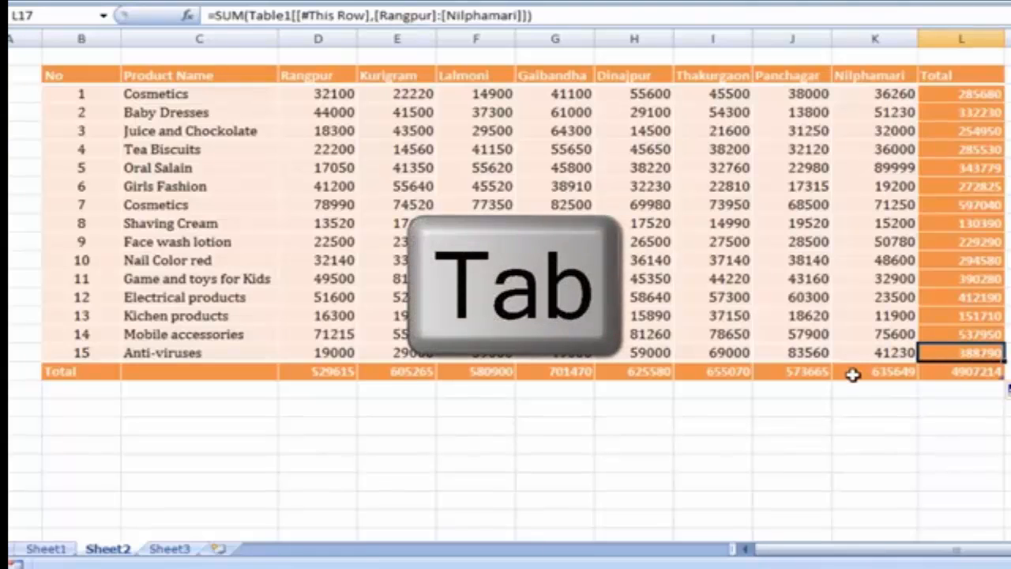
key(Tab)
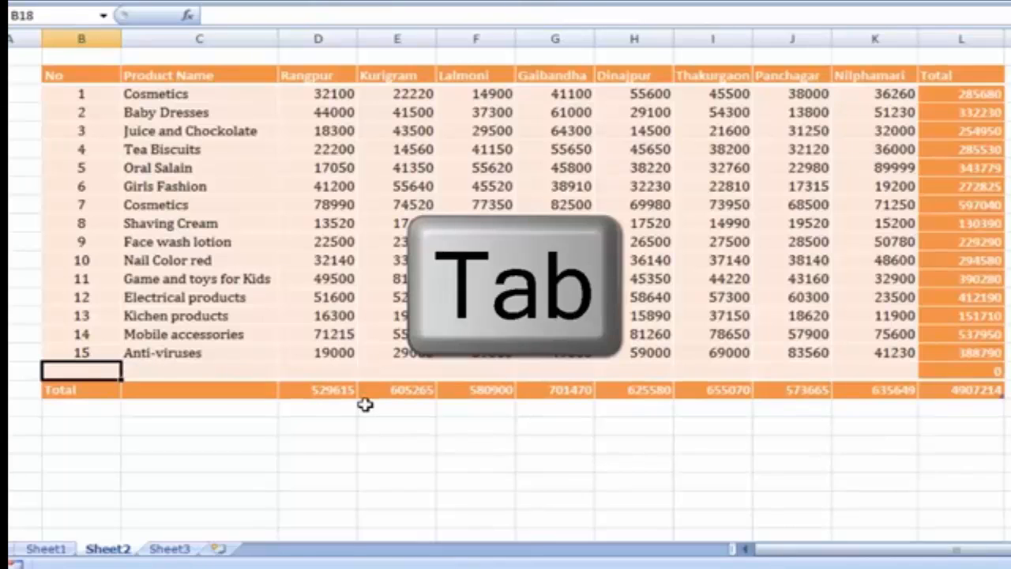
text(16)
key(Tab)
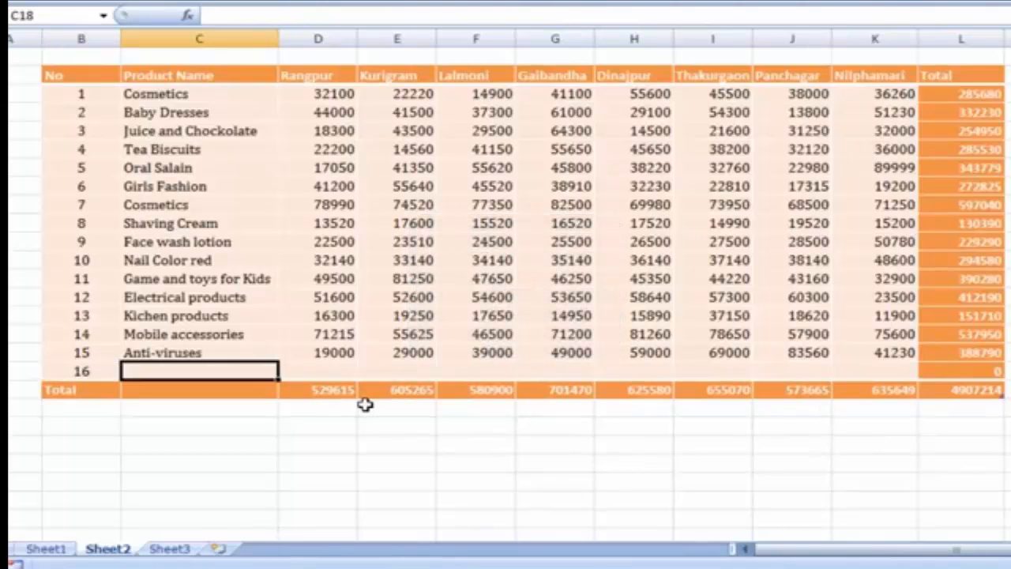
Step: Enter Computer Accessories as the product name in row 16 and 20000 as its Rangpur value
text(Con)
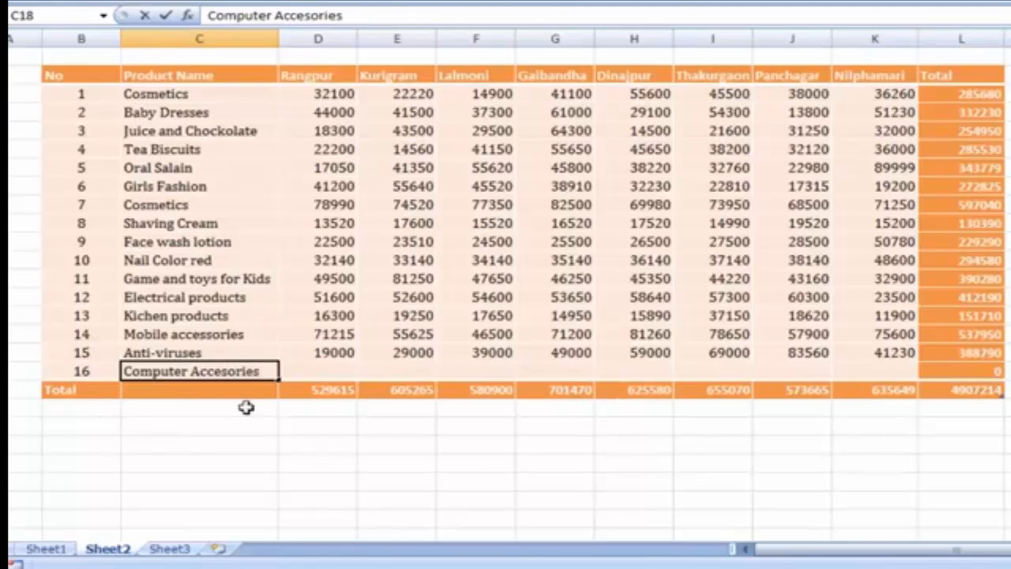
key(Tab)
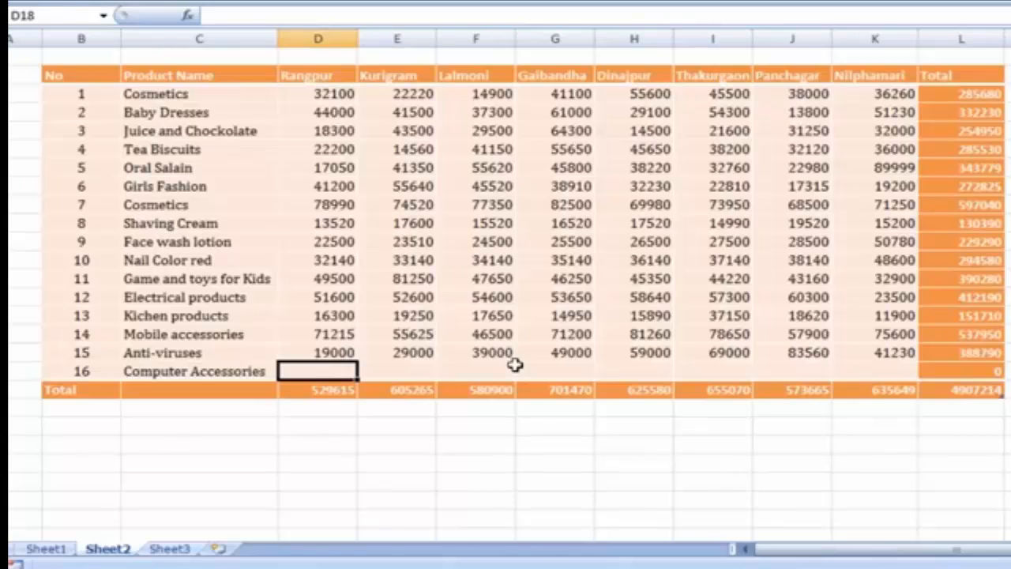
text(20000)
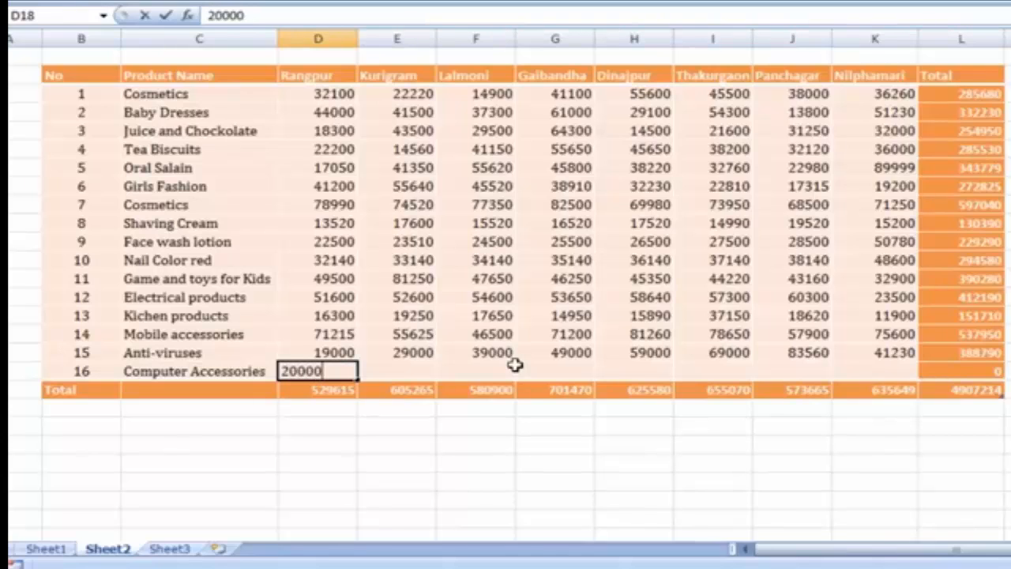
key(Tab)
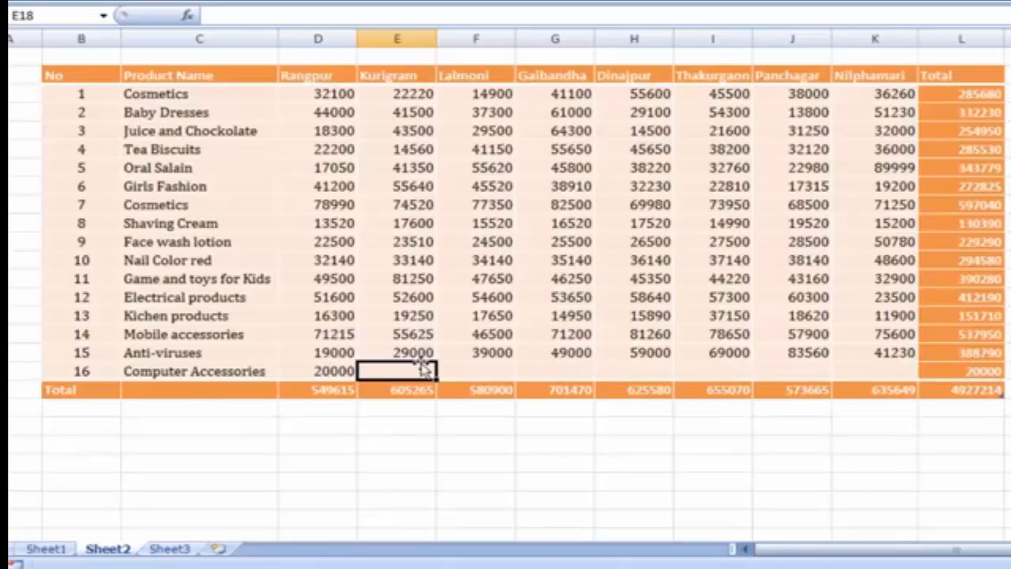
Step: Fill row 16 from Kurigram through Nilphamari with 30000, 45000, 22000, 24000, 15000, 36000 and 35000
text(30000)
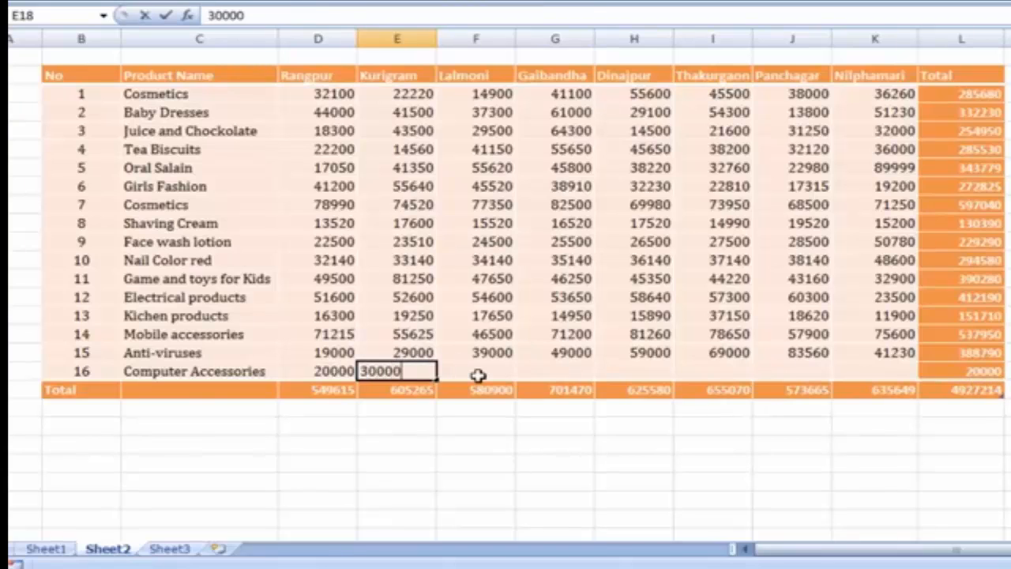
click(478, 371)
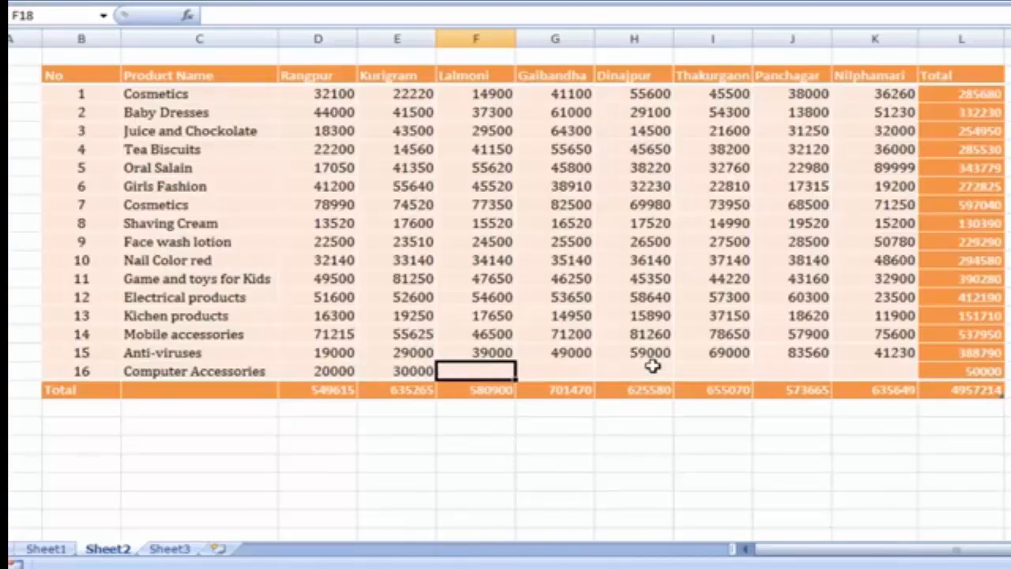
text(45000)
key(Tab)
text(2)
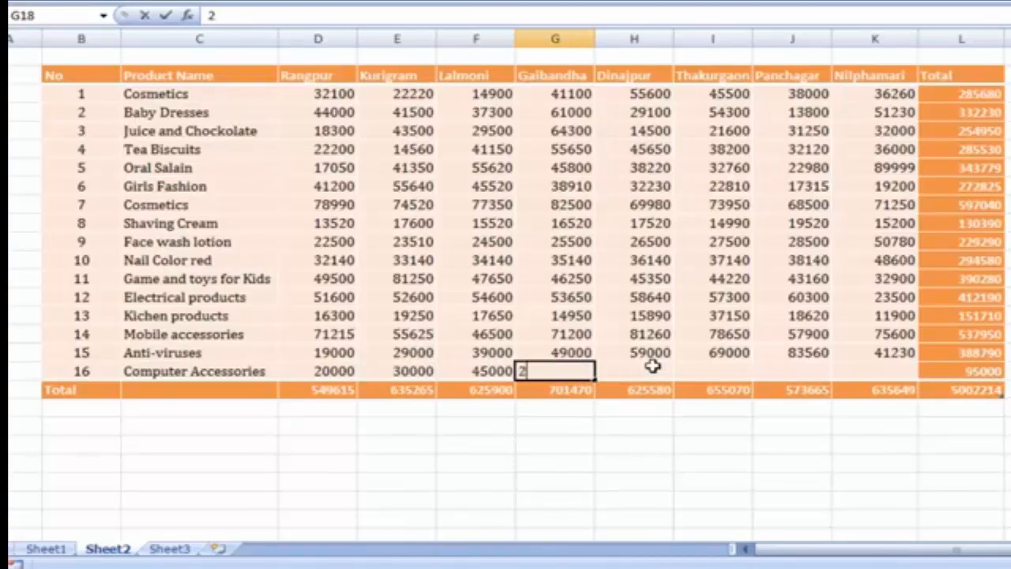
text(2000)
key(Tab)
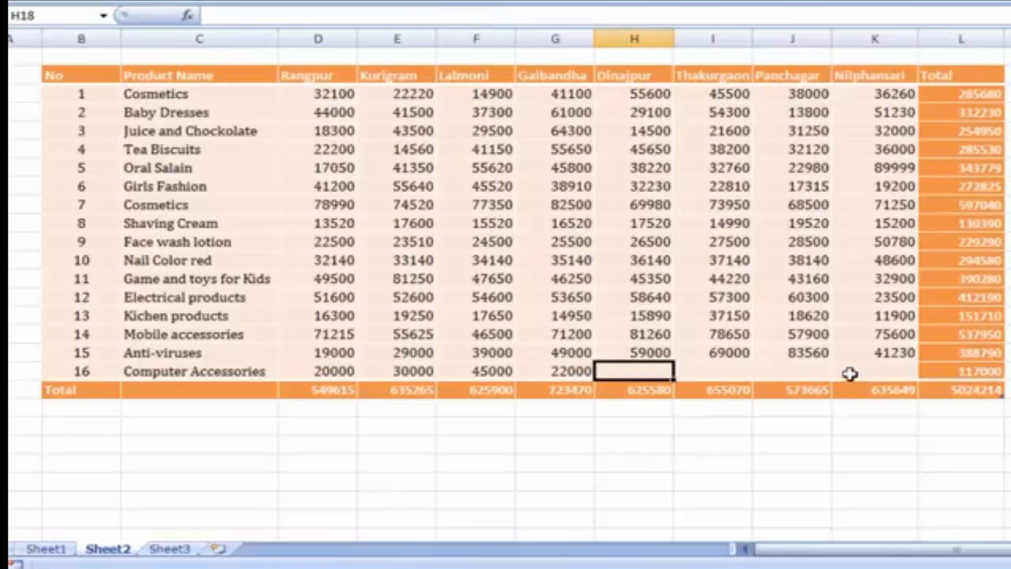
text(24000)
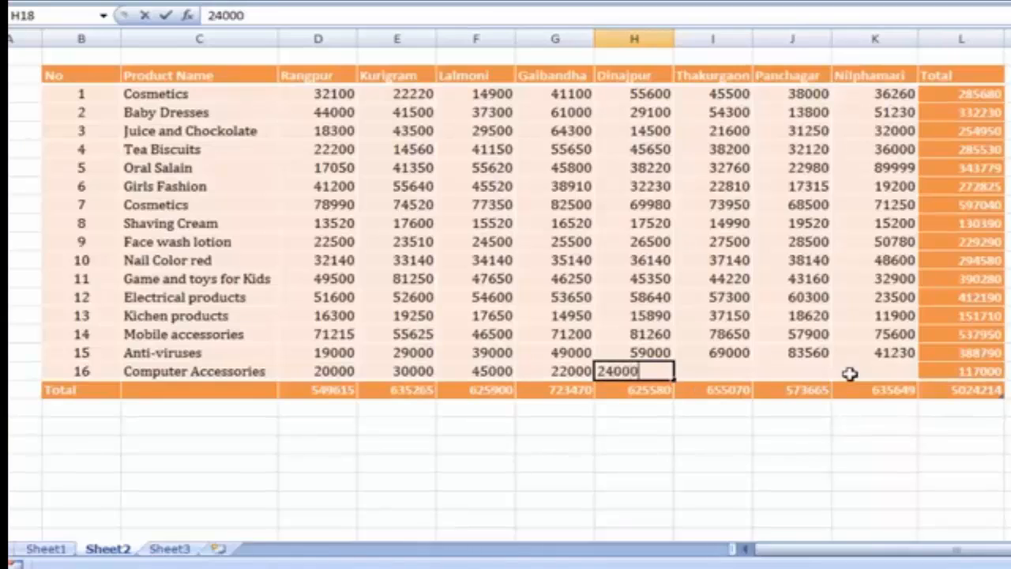
key(Tab)
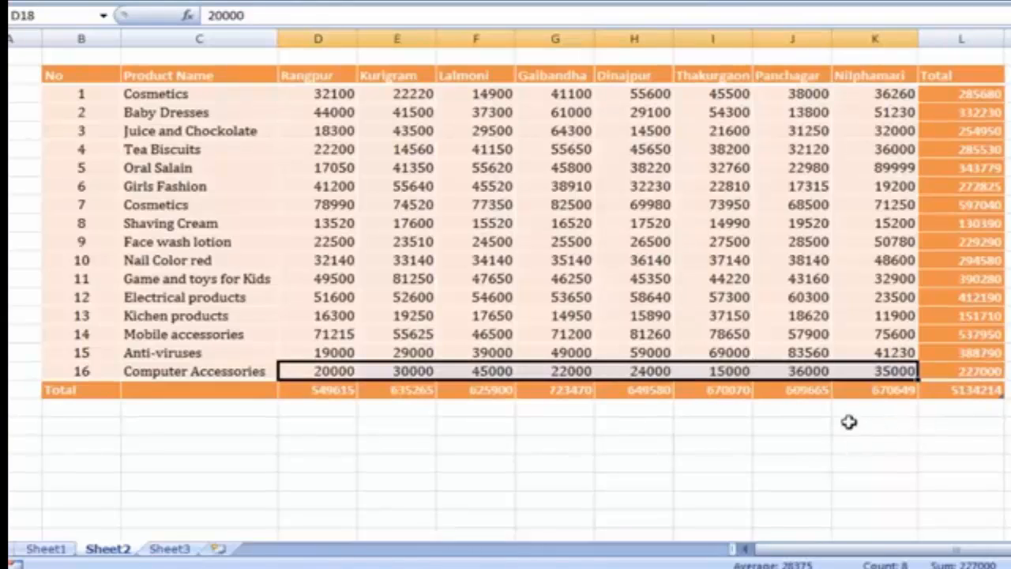
click(852, 412)
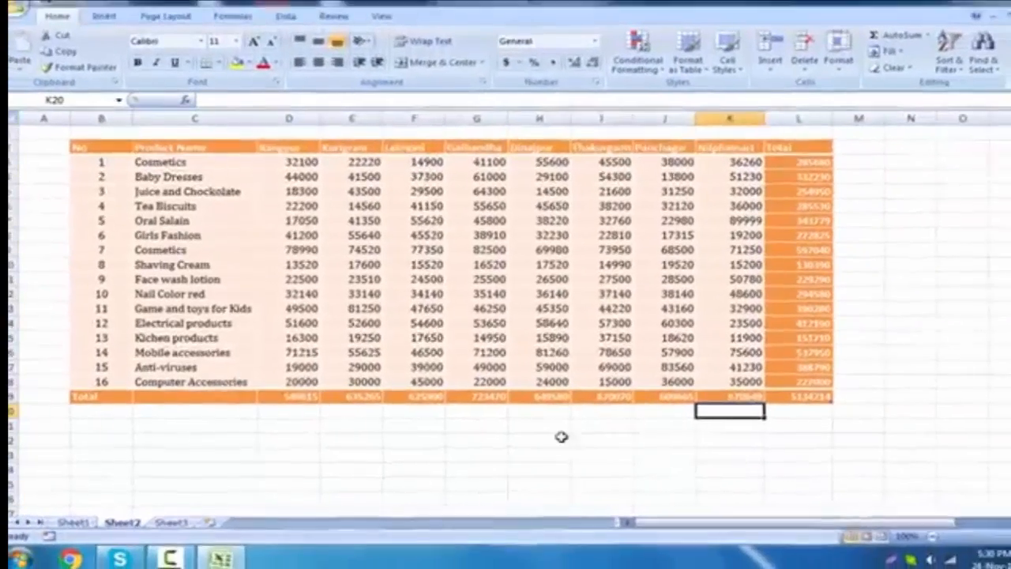
Step: Format the empty range B21:L26 as a table with headers, using the orange style from the second row of Medium styles
click(561, 437)
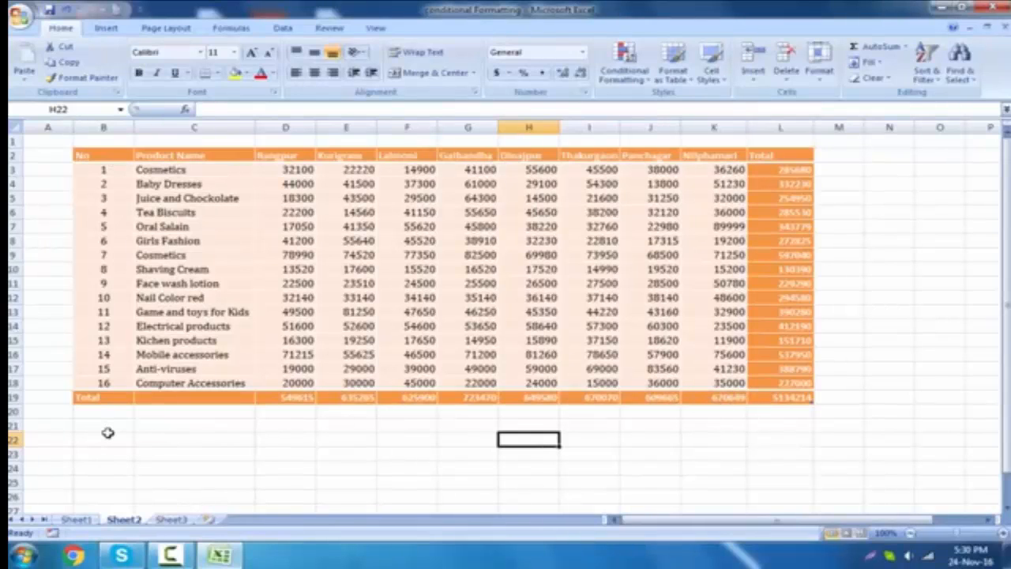
click(687, 79)
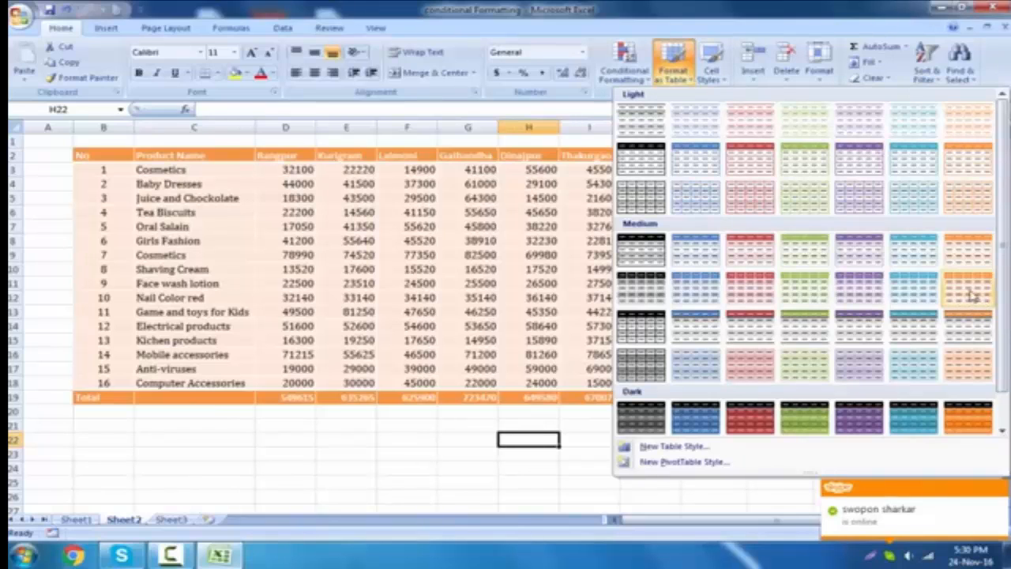
click(973, 296)
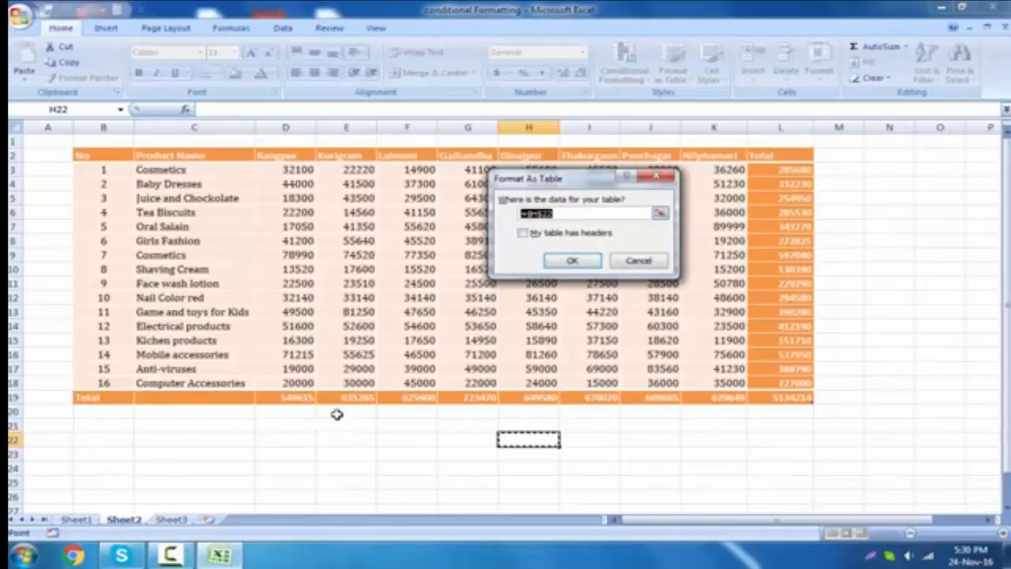
drag(97, 427, 773, 490)
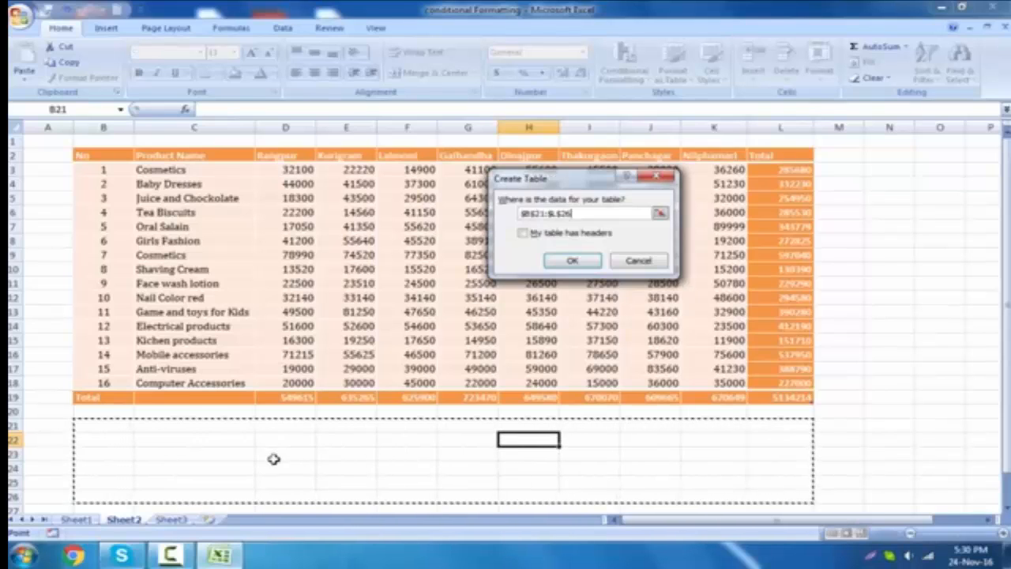
click(545, 237)
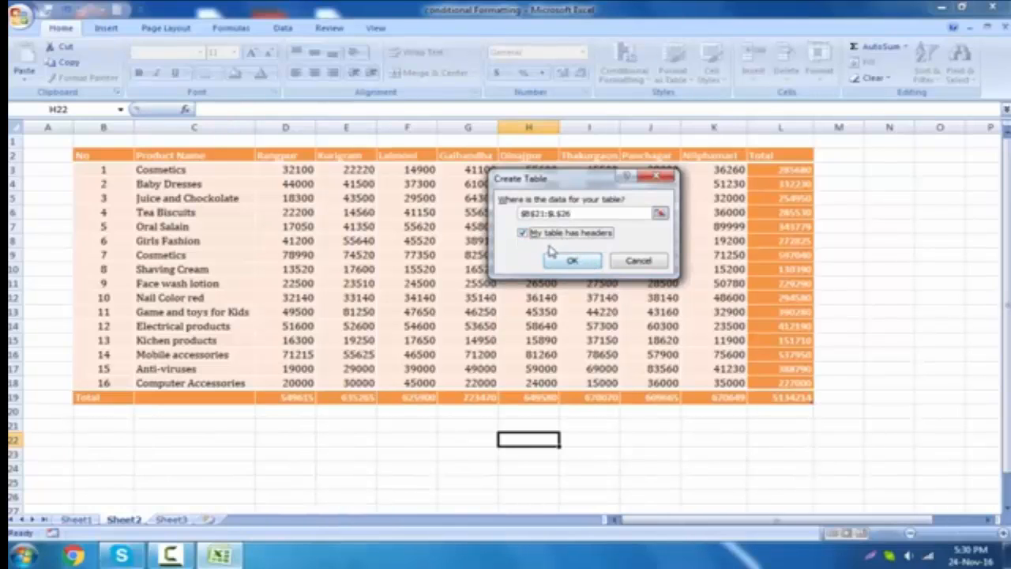
click(573, 263)
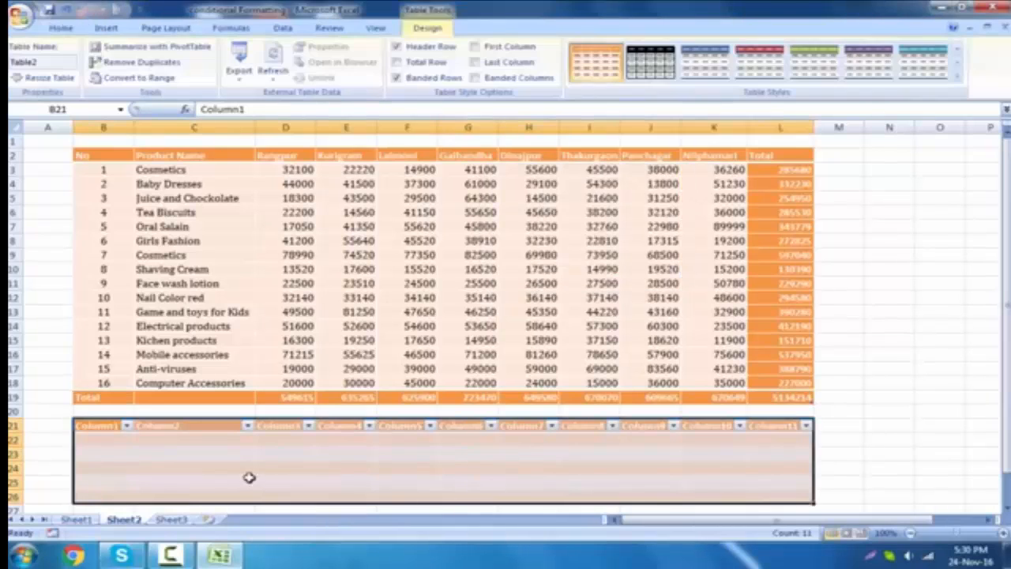
click(829, 461)
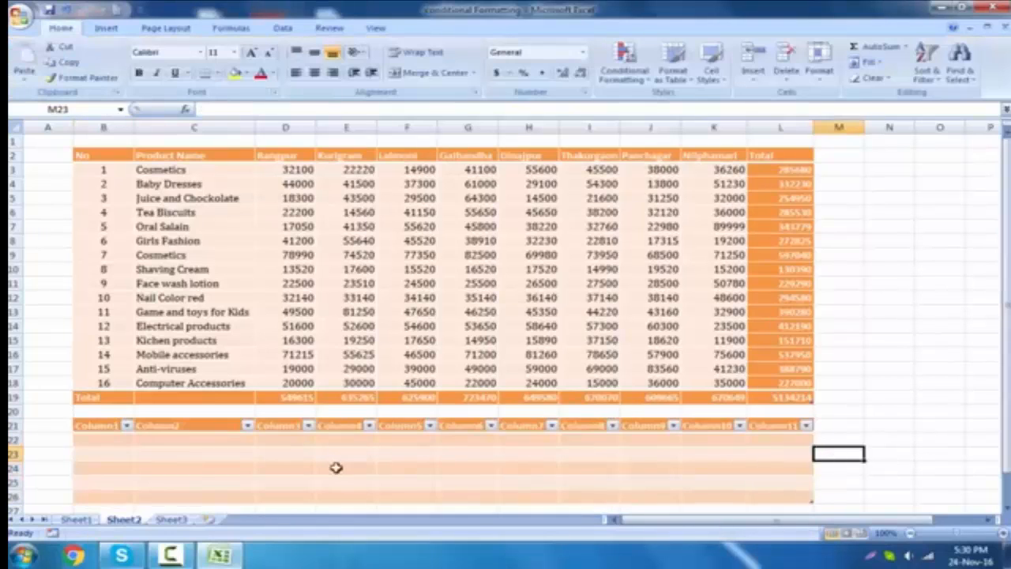
Step: Remove the filter buttons from the header row of the new table below the sales table
click(334, 467)
click(101, 426)
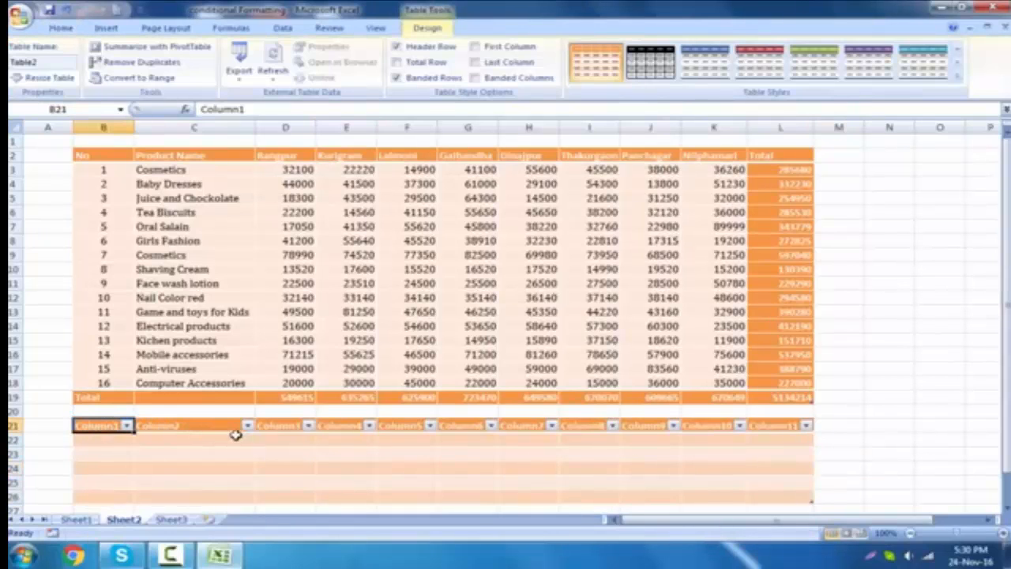
click(714, 428)
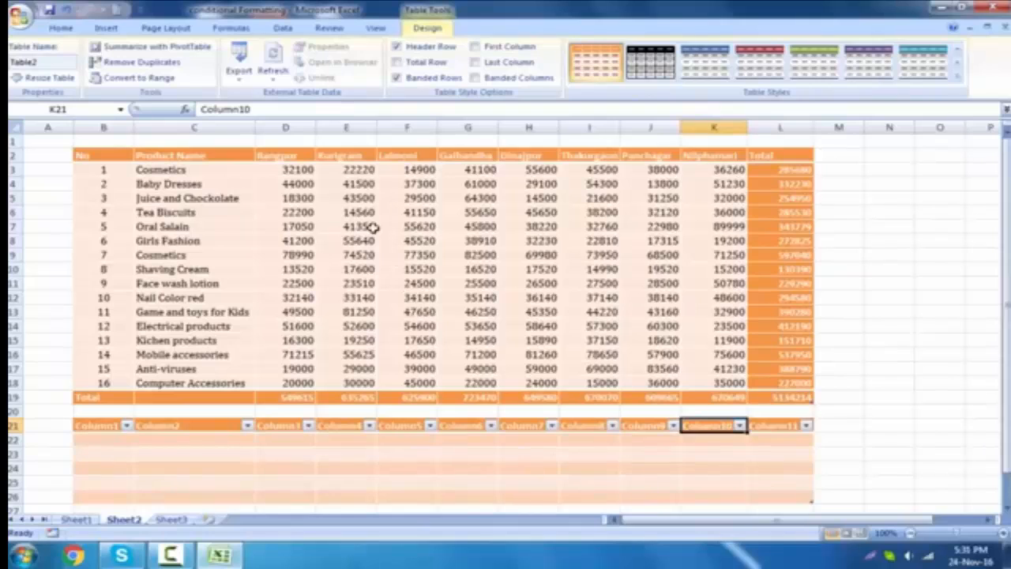
click(392, 467)
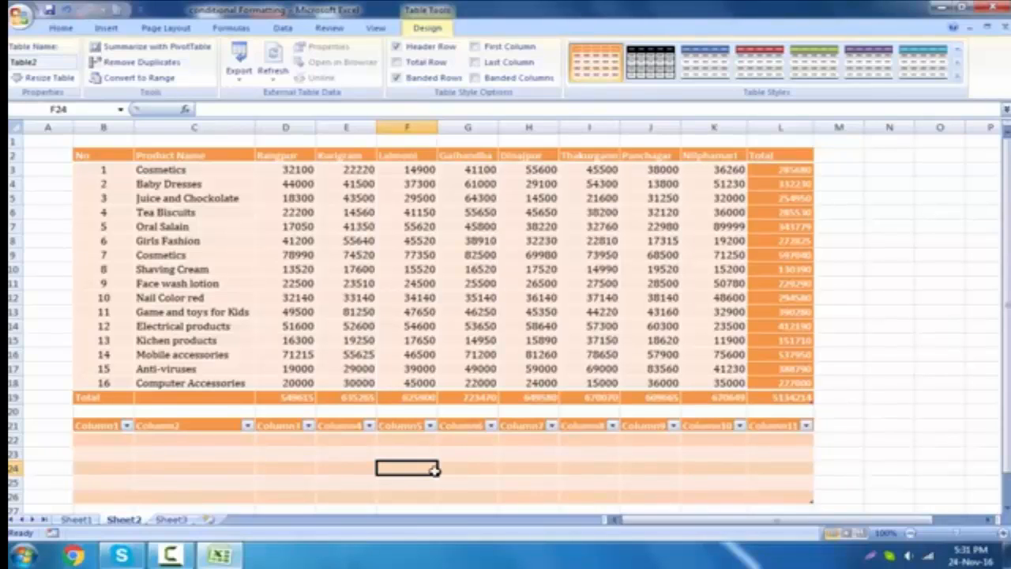
key(ctrl+shift+l)
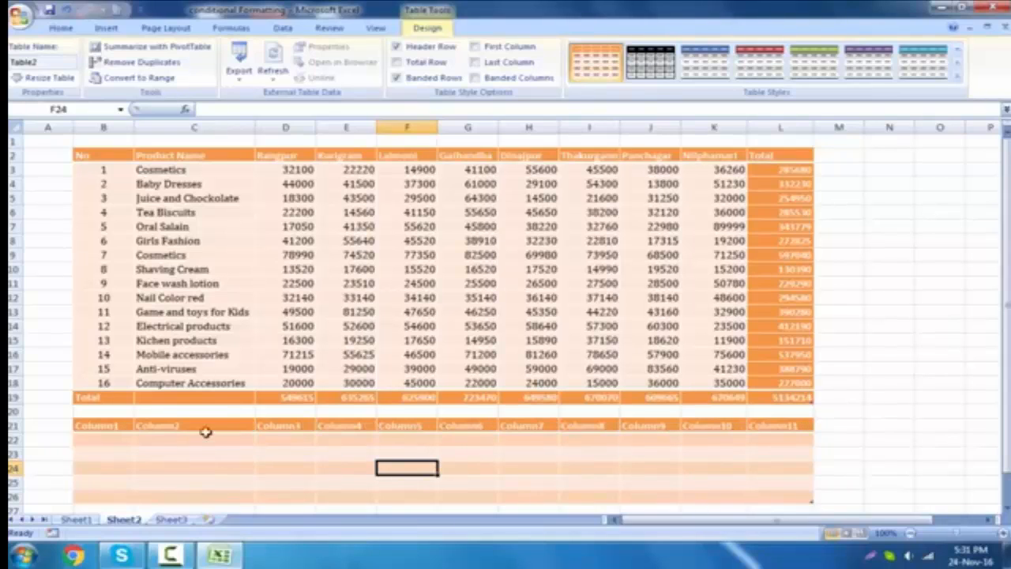
click(286, 30)
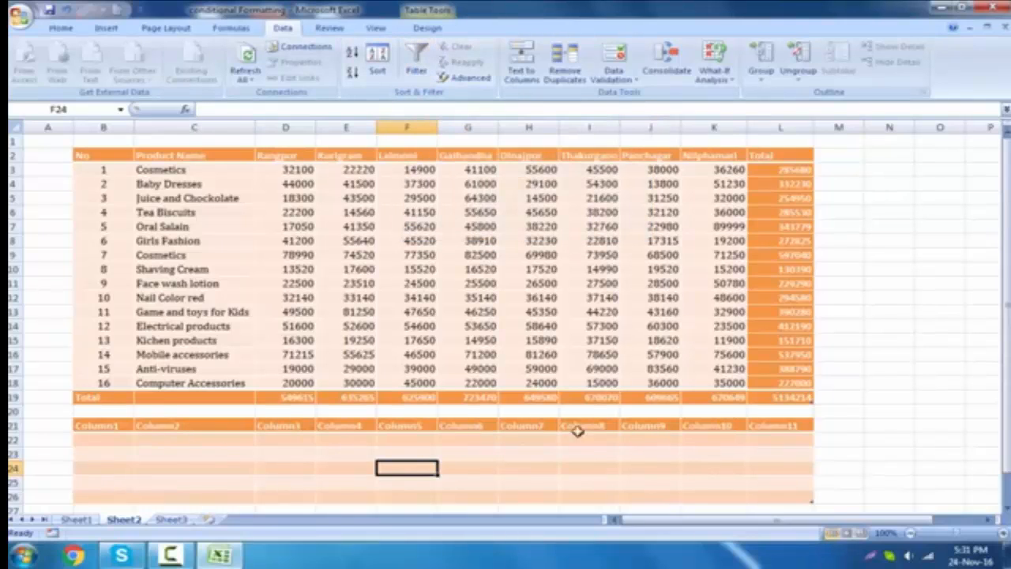
click(433, 30)
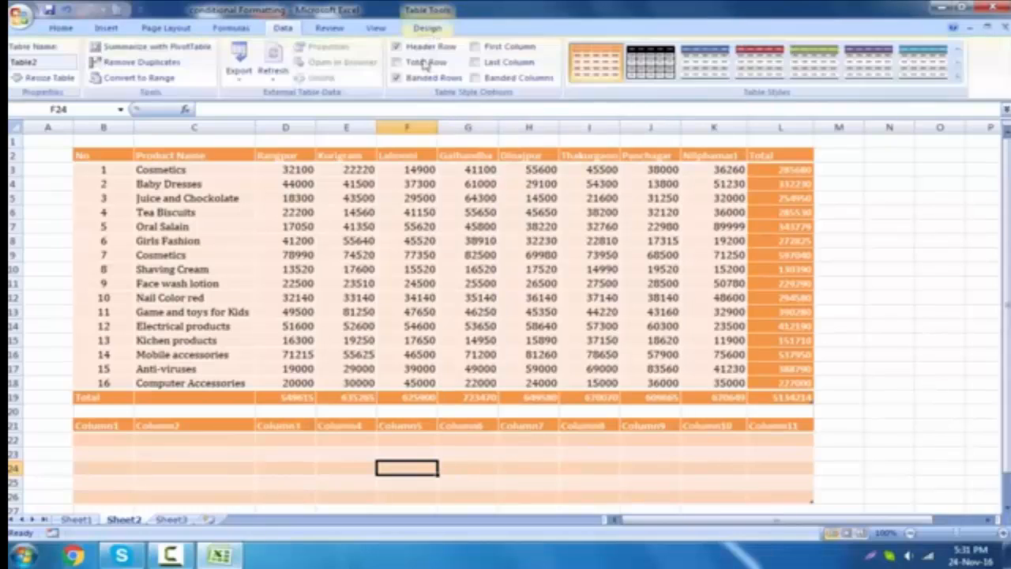
click(479, 467)
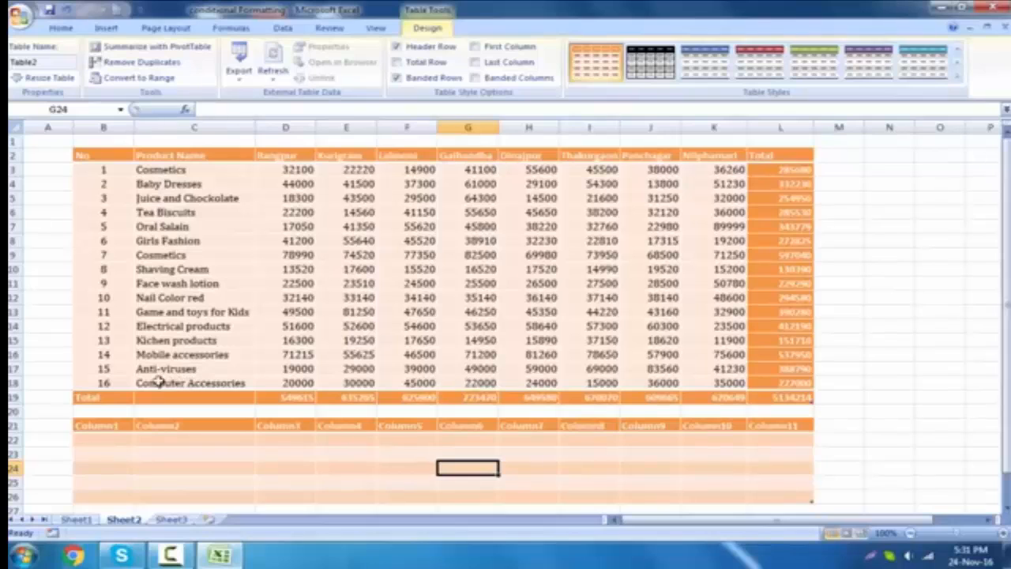
Step: Try adding a table row below Computer Accessories from its Total cell, and undo the insertion
click(115, 382)
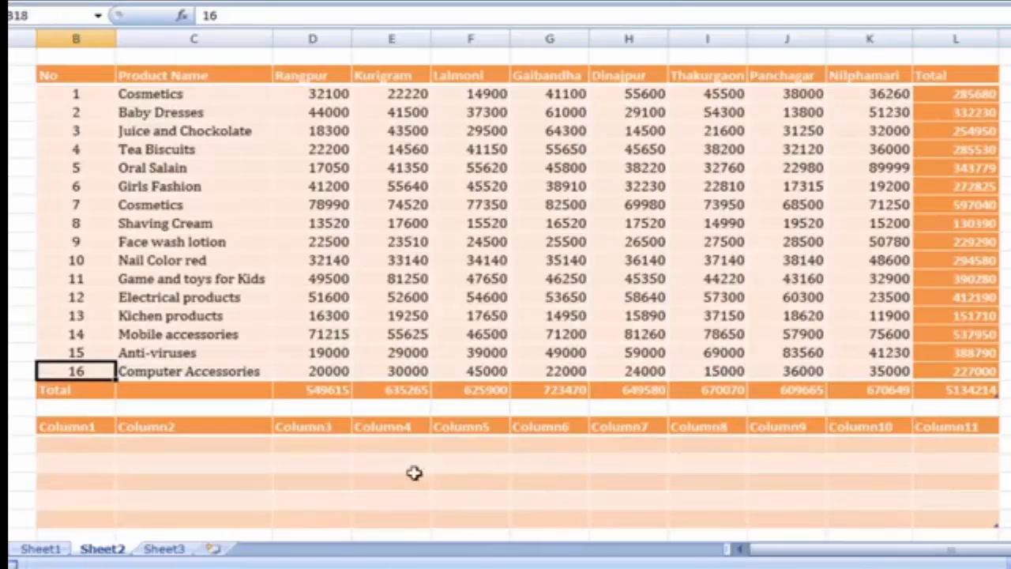
click(948, 368)
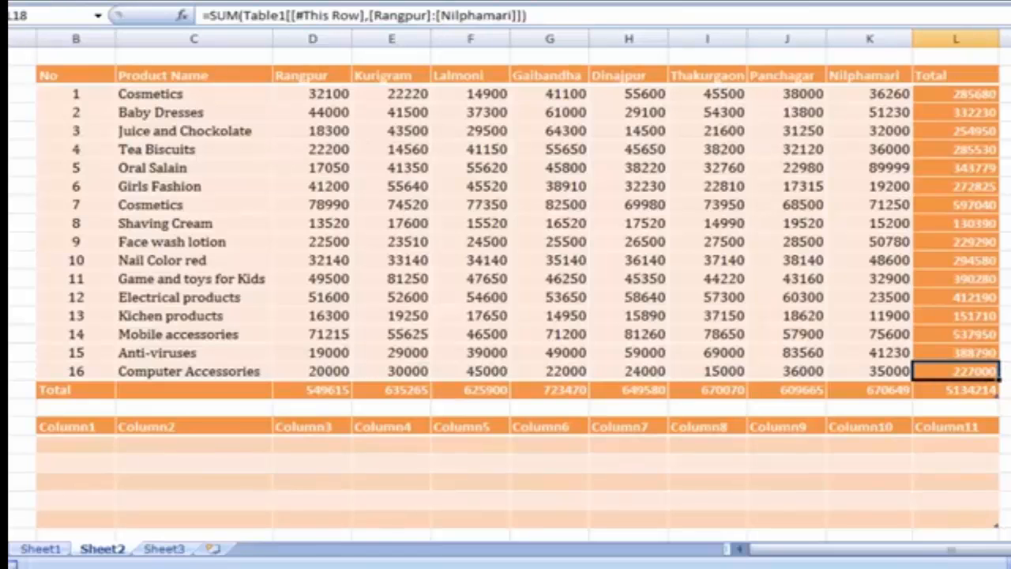
key(Tab)
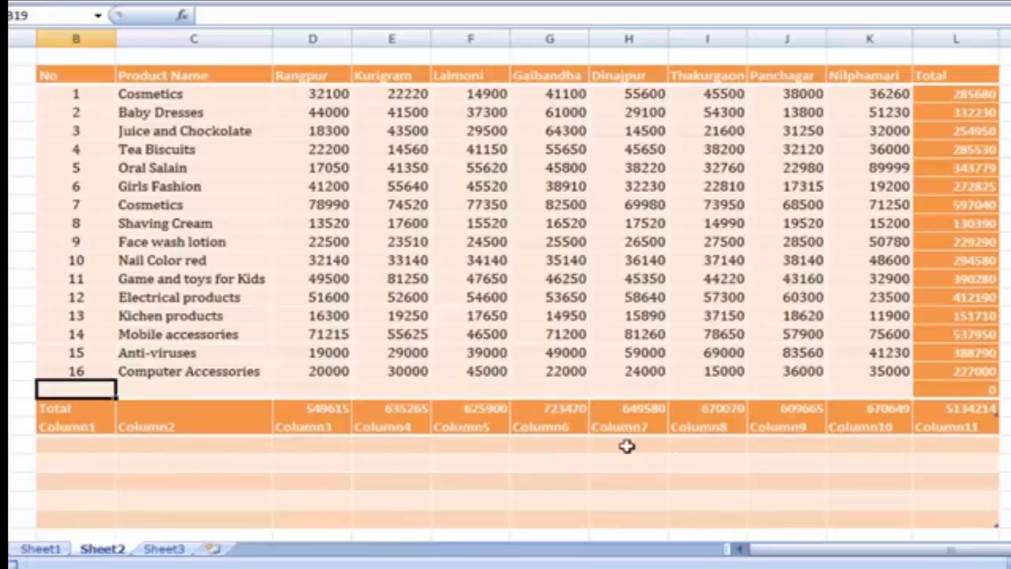
key(ctrl+z)
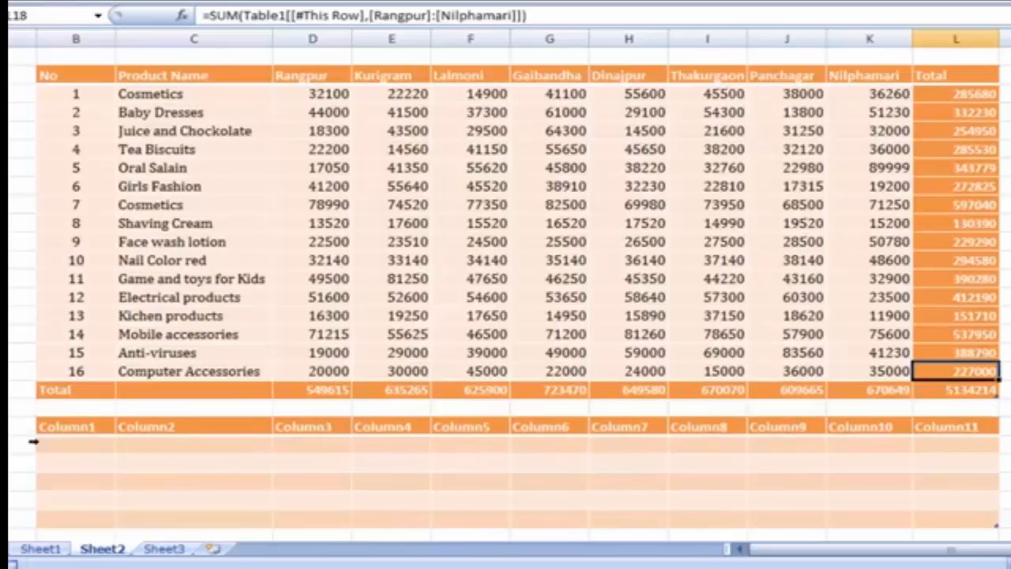
Step: Label the empty row between the two tables by entering Blank Row in cell B20
drag(85, 412, 951, 408)
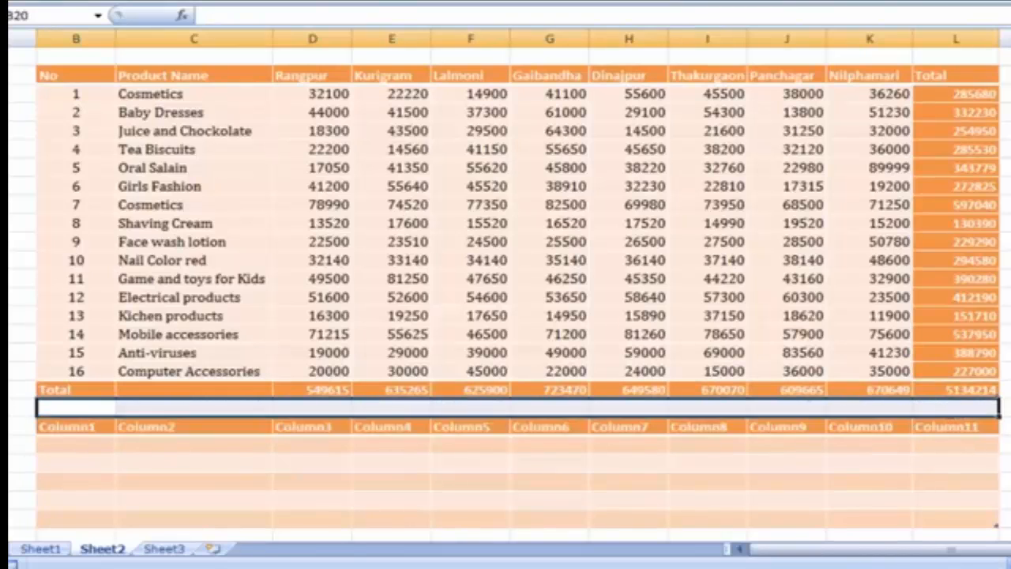
click(1005, 390)
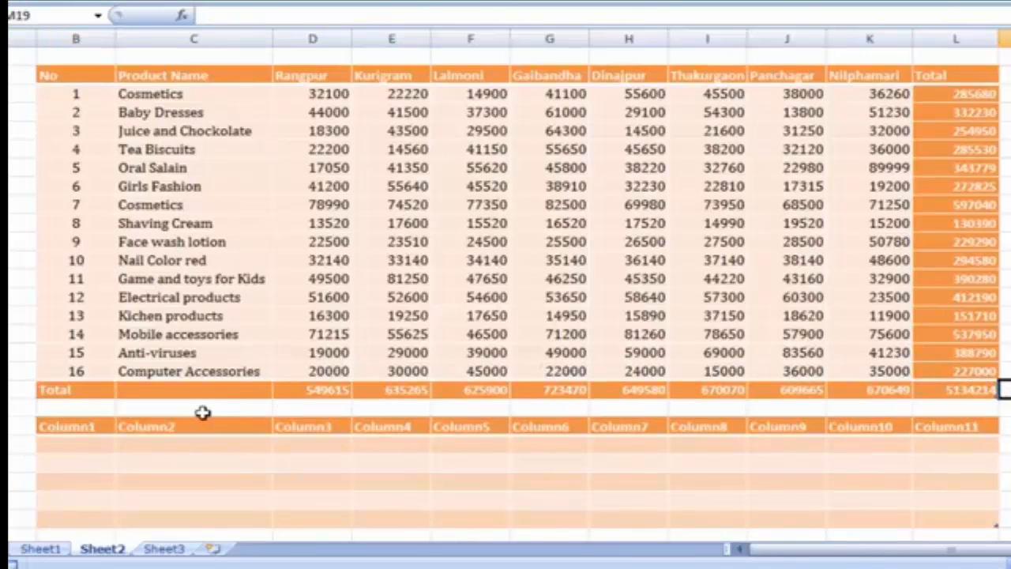
click(234, 412)
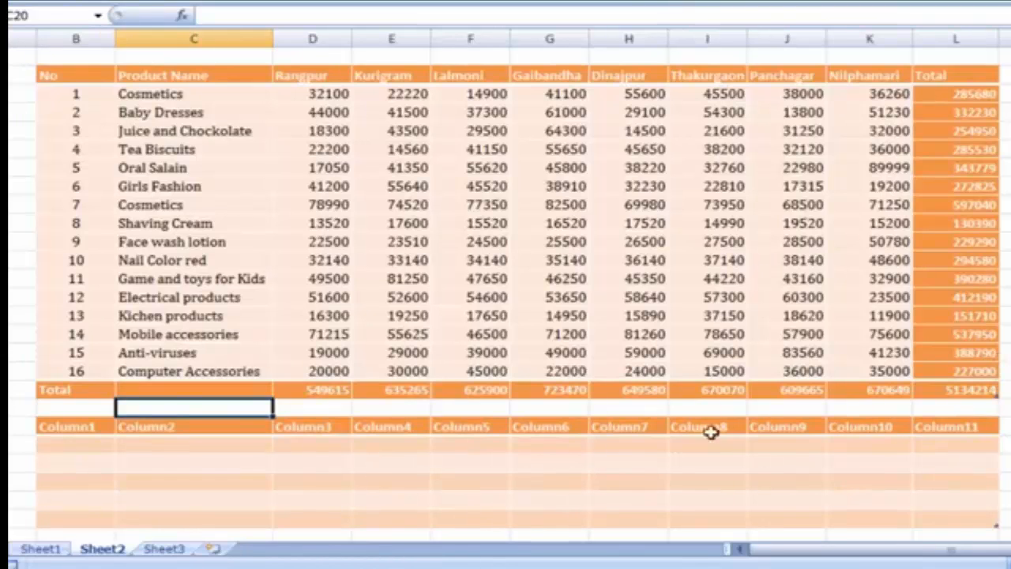
drag(88, 413, 869, 414)
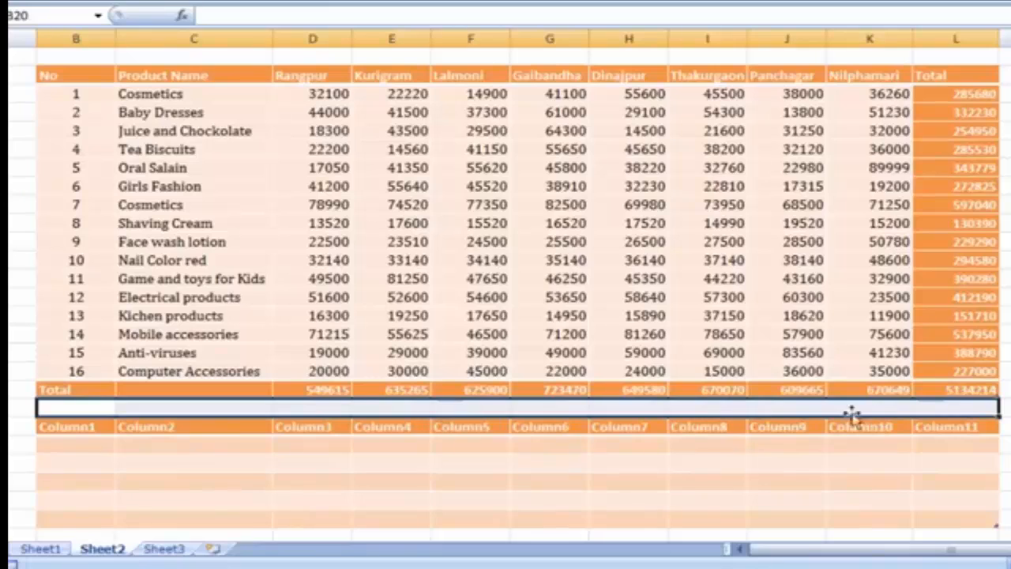
click(93, 410)
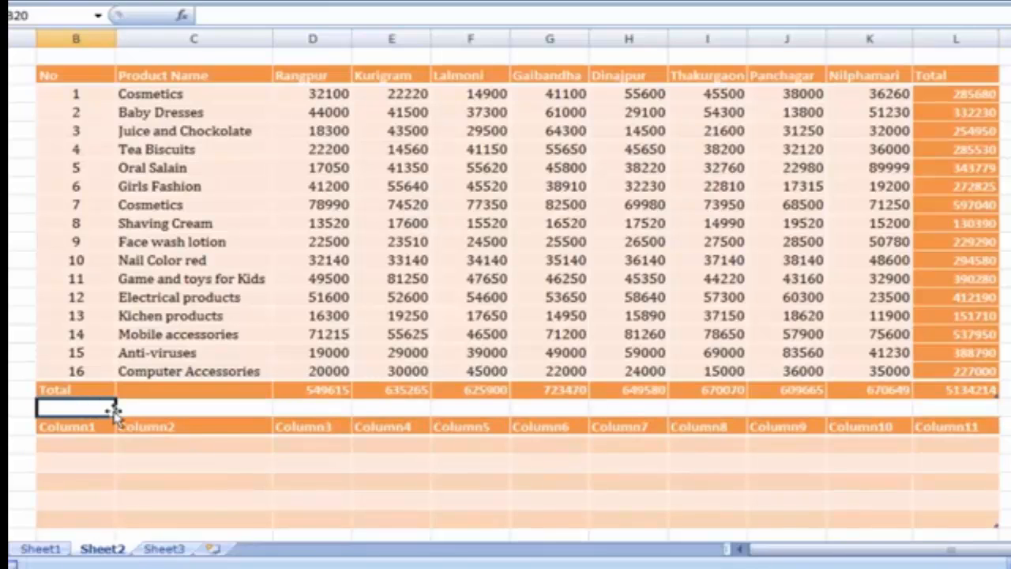
text(Blank)
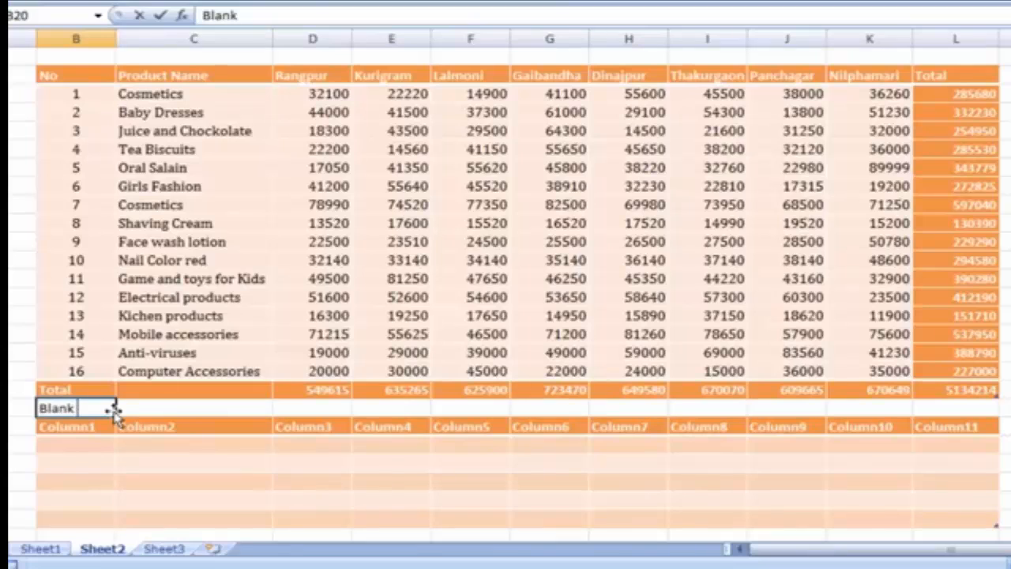
text( Row)
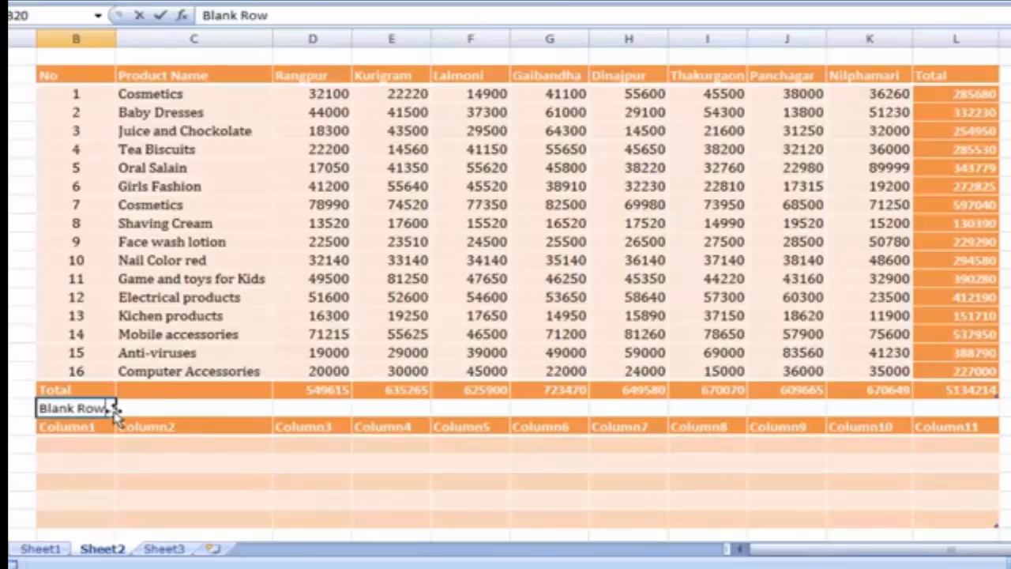
click(175, 407)
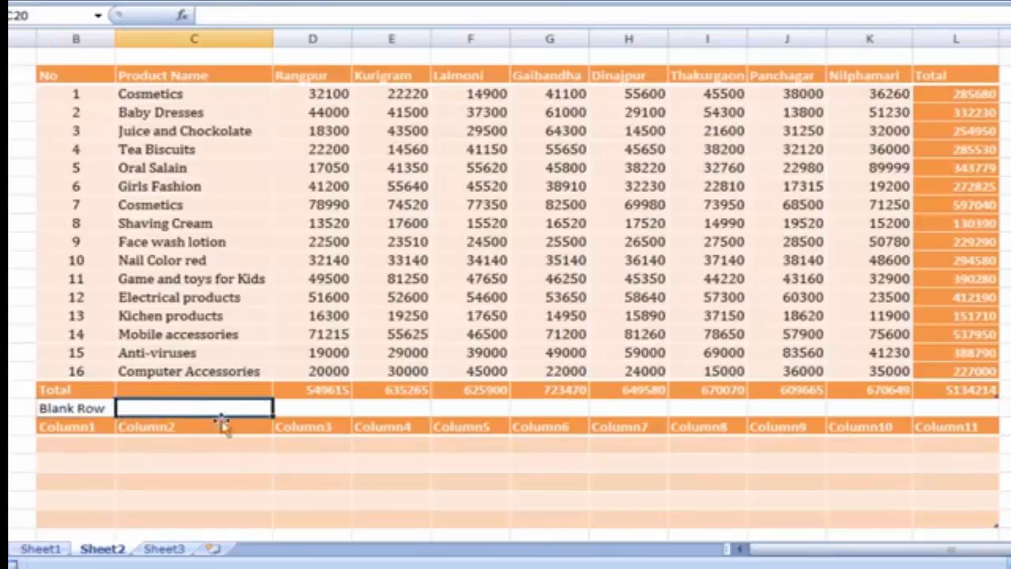
Step: Add a new row to the sales table below Computer Accessories, above the Total row
click(946, 368)
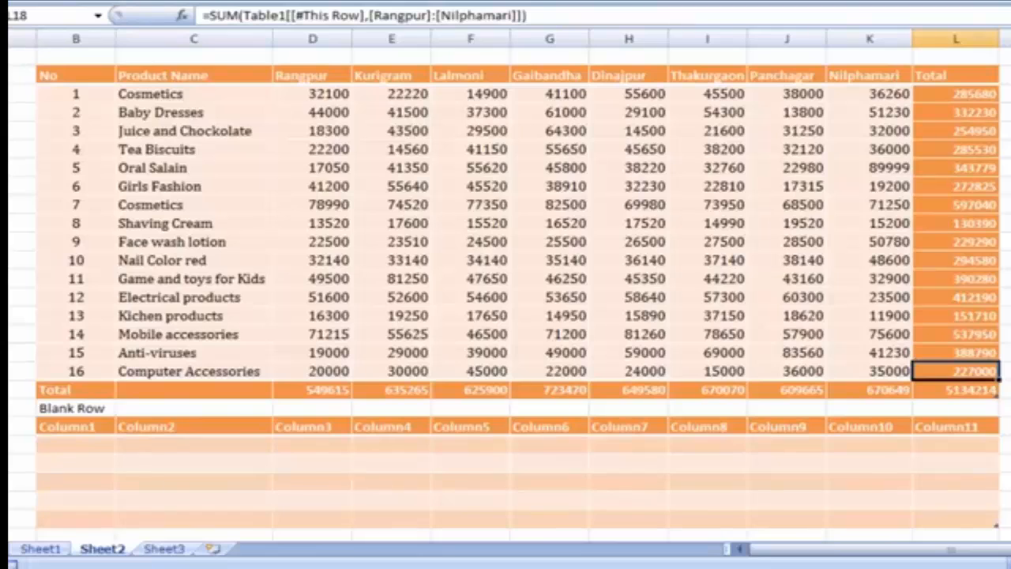
key(Tab)
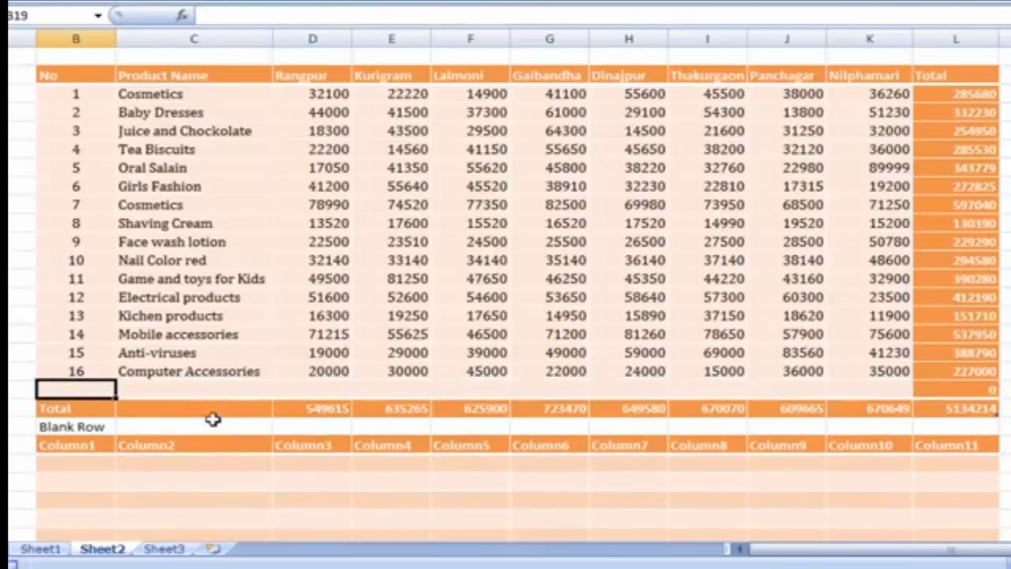
Step: Add three more empty rows to the sales table directly above its Total row
key(Tab)
key(Tab)
key(Tab)
key(Tab)
key(Tab)
key(Tab)
key(Tab)
key(Tab)
key(Tab)
key(Tab)
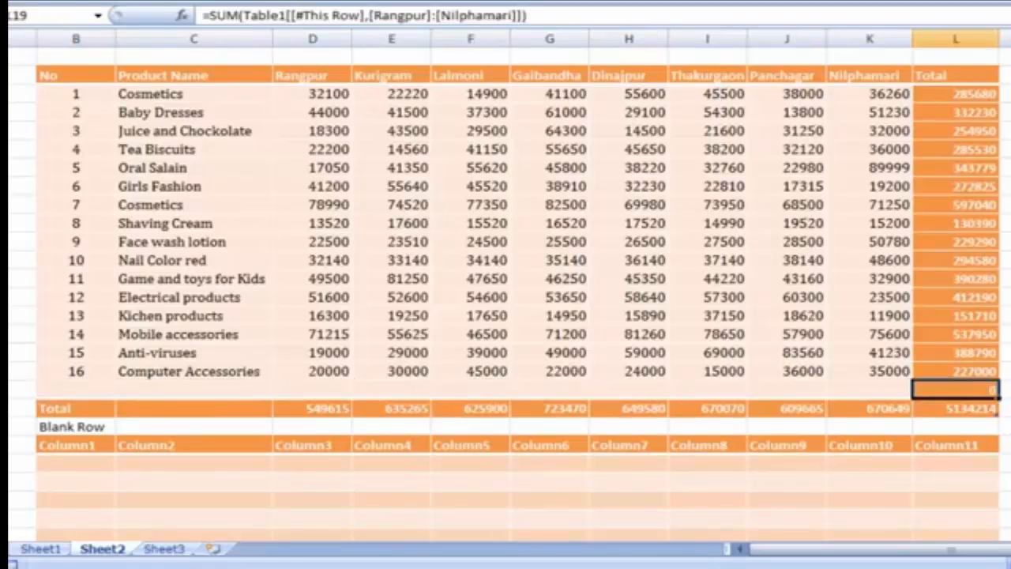
key(Tab)
key(Tab)
key(Tab)
key(Tab)
key(Tab)
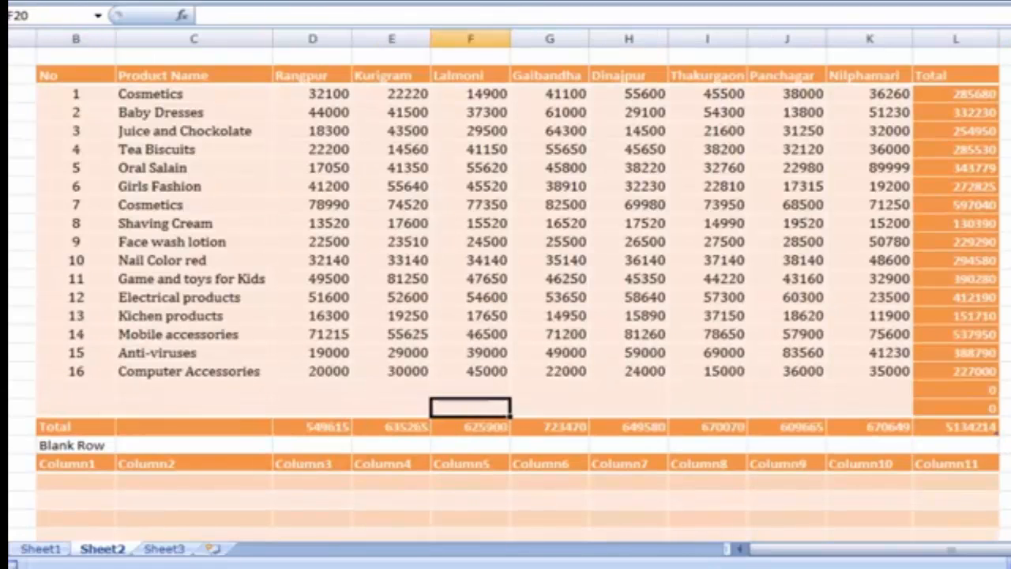
key(Tab)
key(Tab)
key(Tab)
key(Tab)
key(Tab)
key(Tab)
key(Tab)
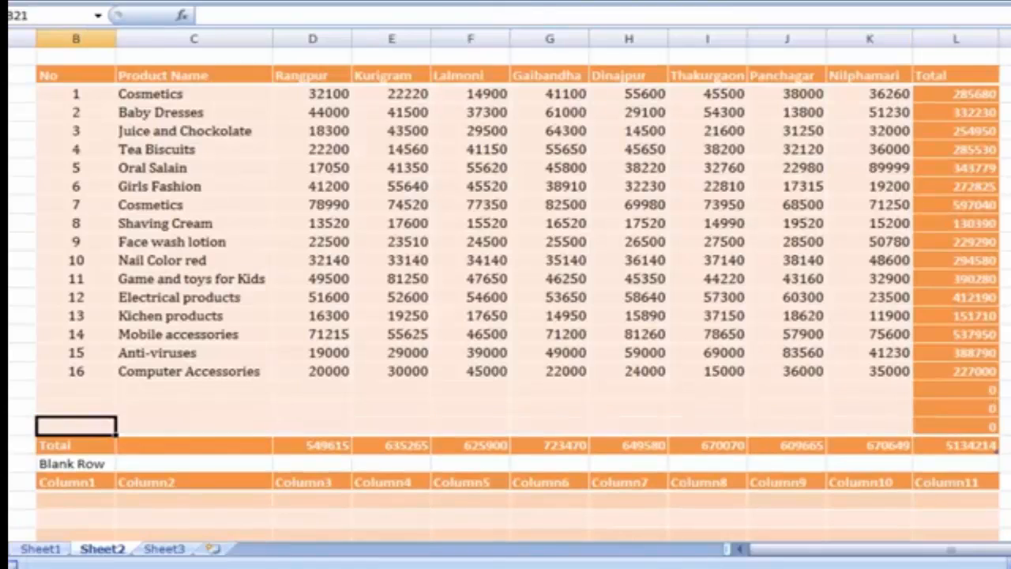
key(Tab)
key(Tab)
key(Tab)
key(Tab)
key(Tab)
key(Tab)
key(Tab)
key(Tab)
key(Tab)
key(Tab)
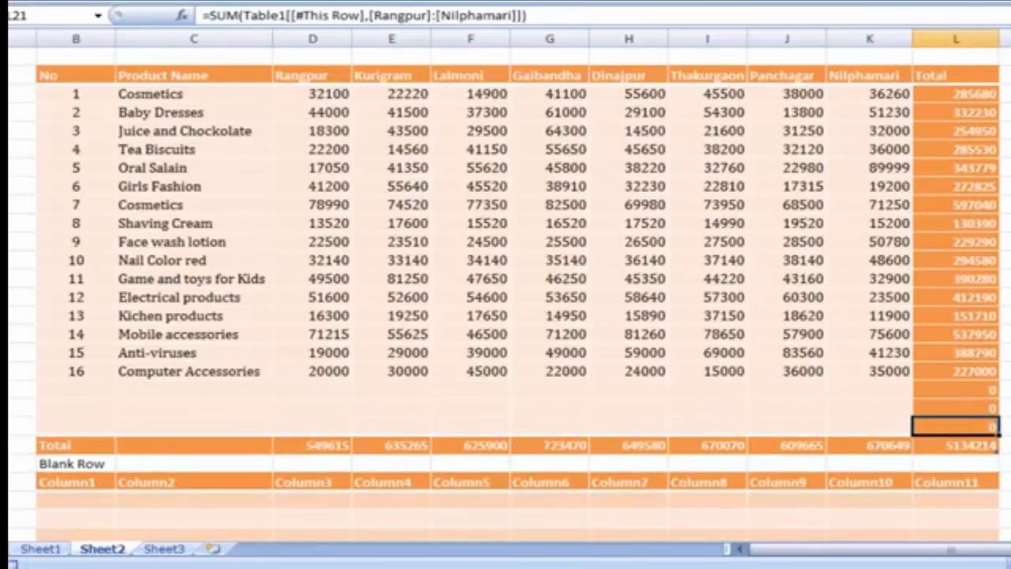
key(Tab)
Step: Examine the labelled blank row between the sales table's Total row and the header of the second table
drag(128, 480, 344, 484)
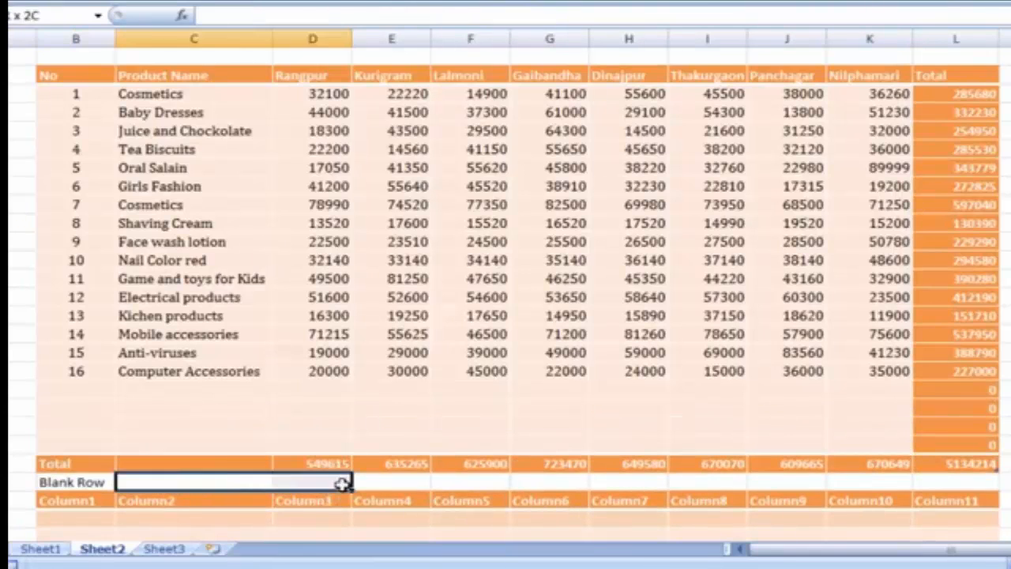
click(446, 481)
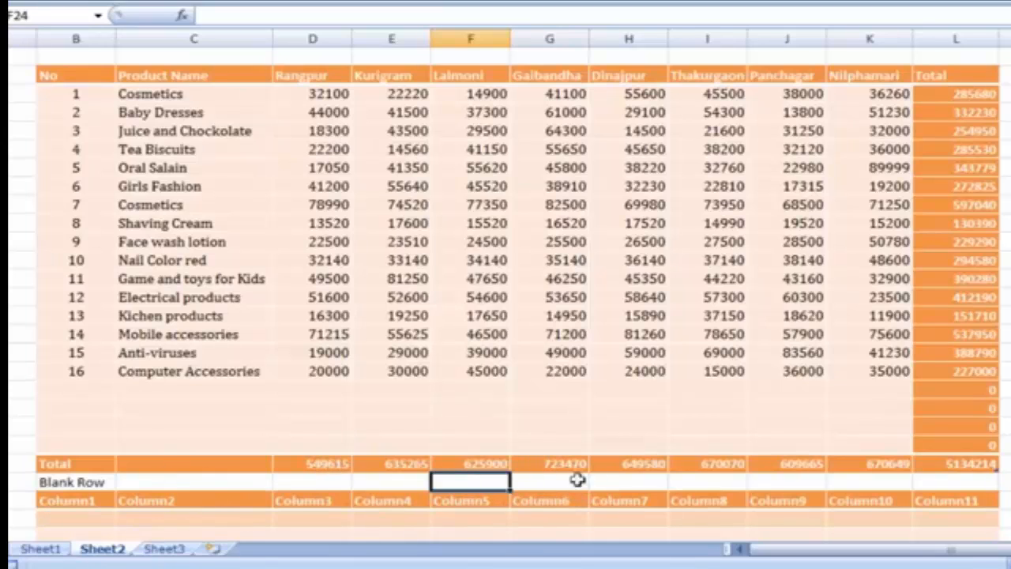
scroll(763, 441, down, 3)
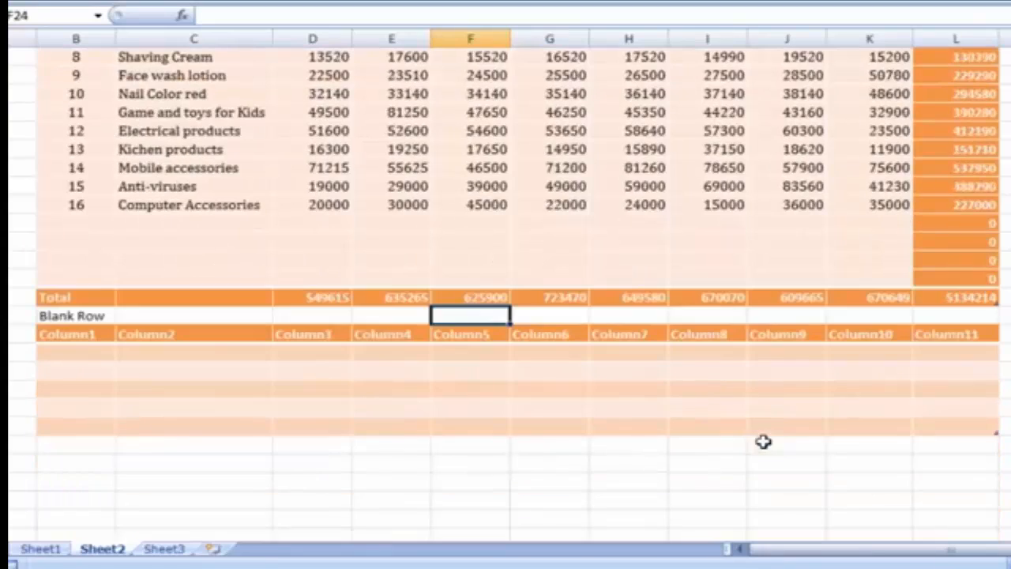
click(102, 317)
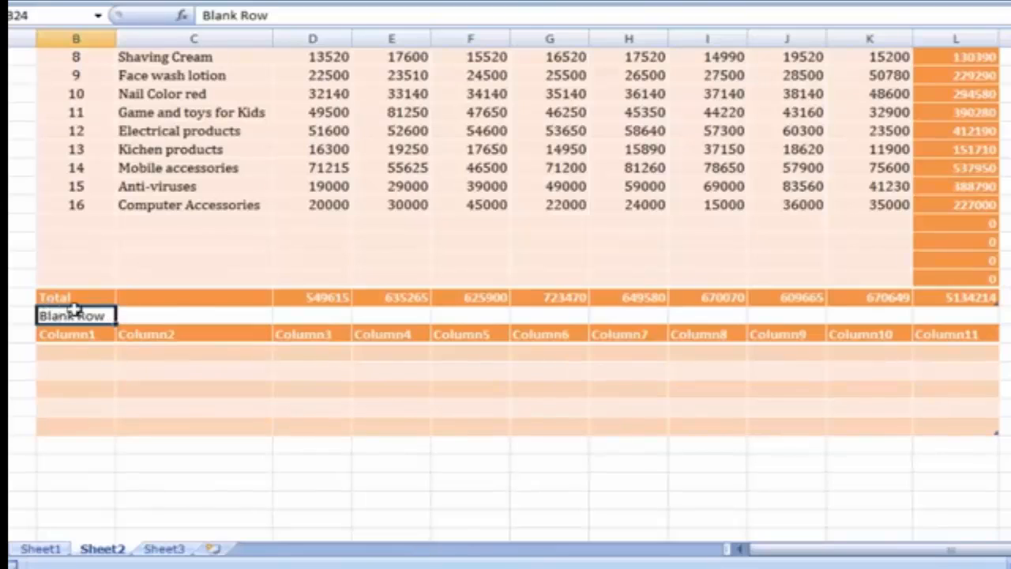
click(203, 315)
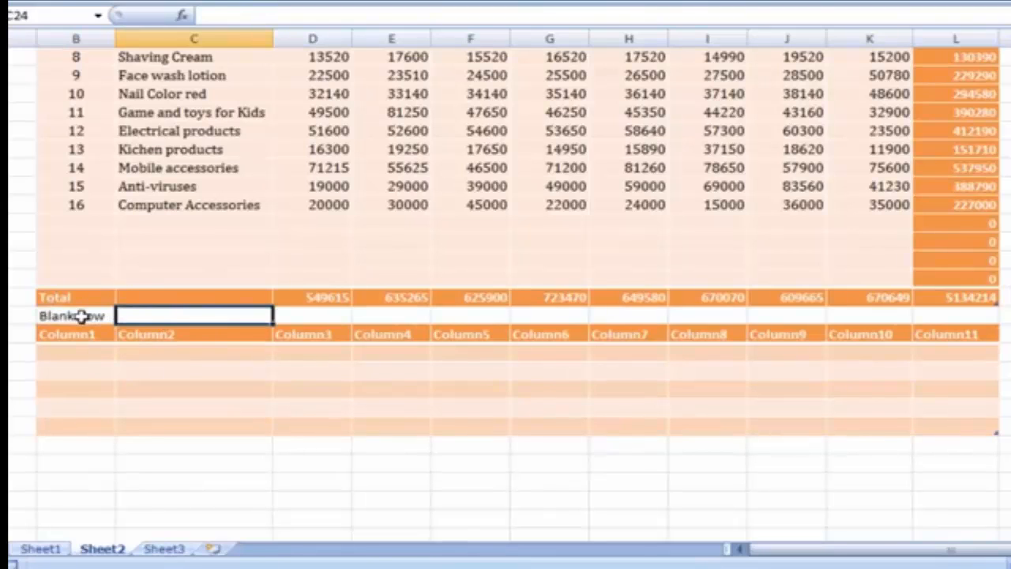
click(82, 316)
click(229, 316)
Step: Hide the Blank Row label between the two tables by setting its font color to white
click(94, 315)
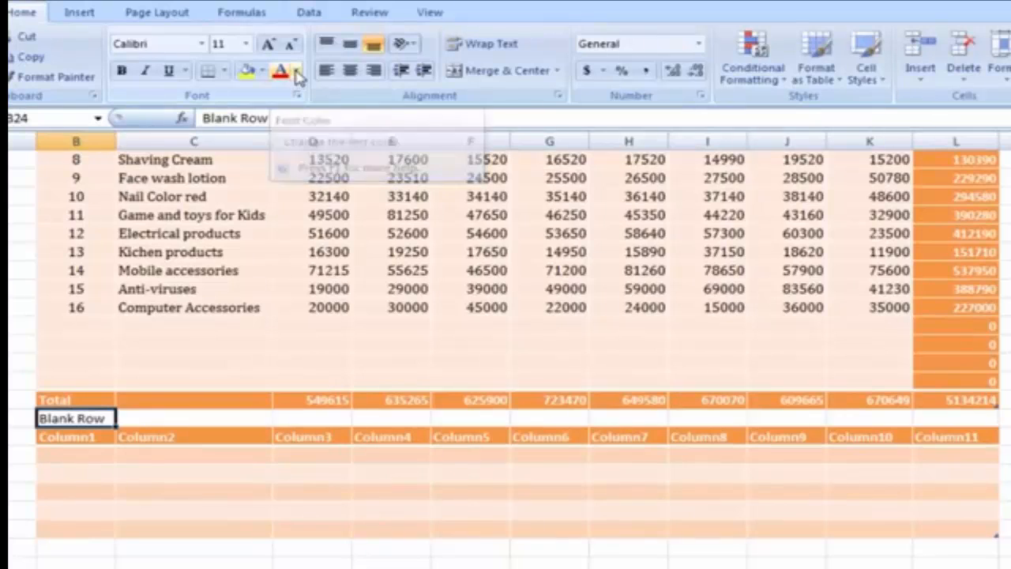
click(297, 72)
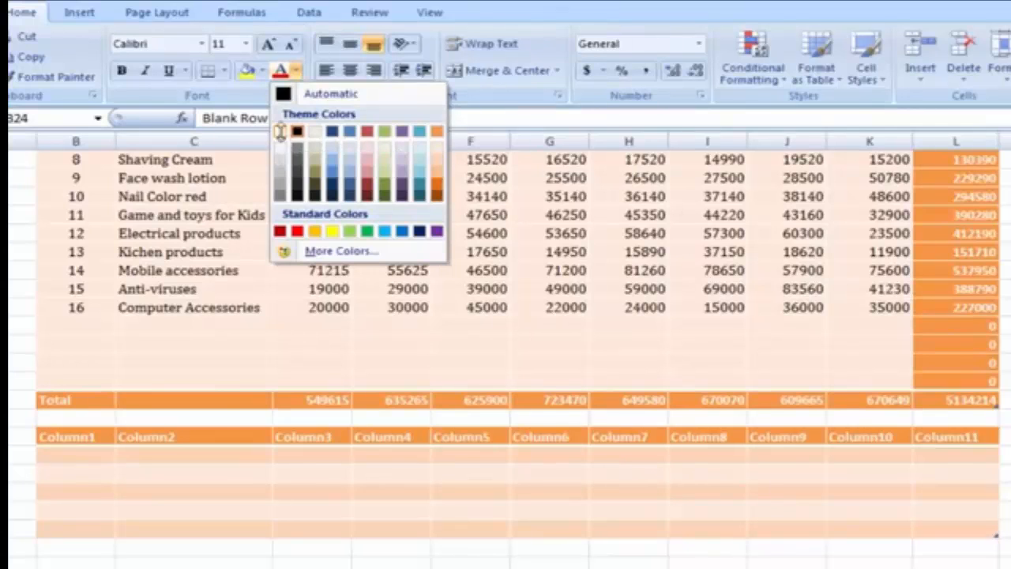
click(279, 132)
click(194, 418)
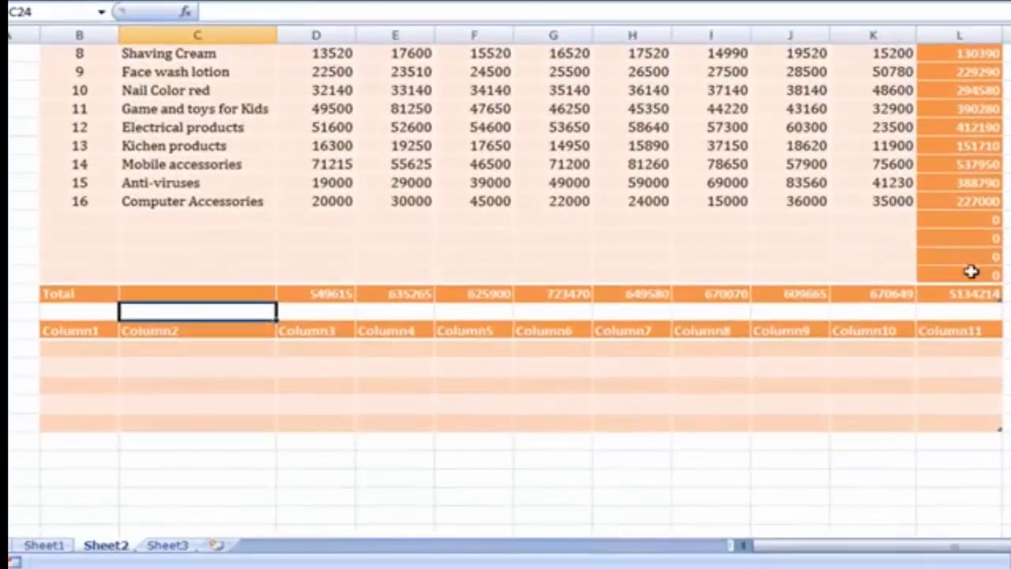
Step: Add six more empty rows at the end of the sales table and check the gap above the second table
click(964, 277)
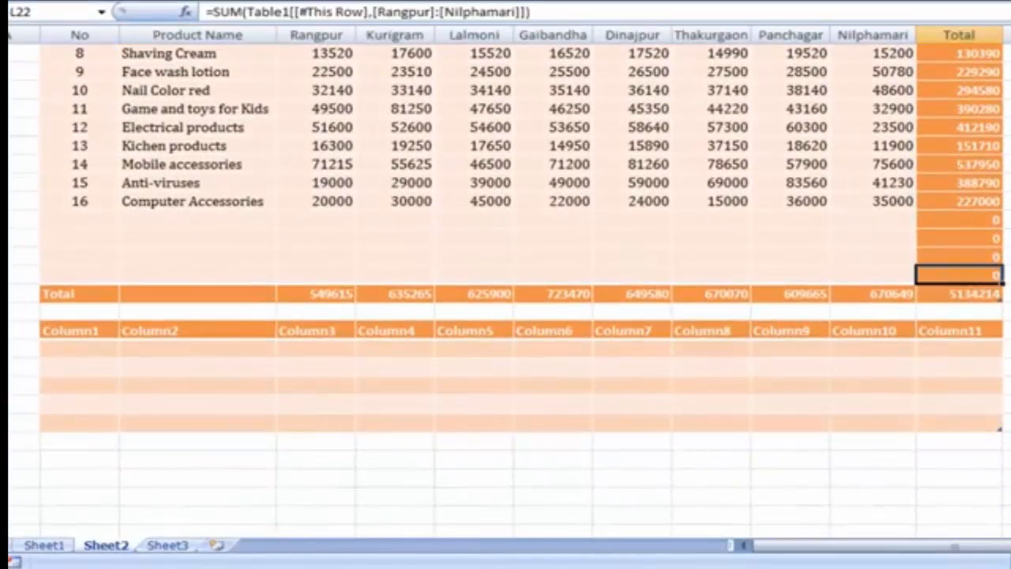
key(Tab)
key(Tab)
key(Tab)
key(Tab)
key(Tab)
key(Tab)
key(Tab)
key(Tab)
key(Tab)
key(Tab)
key(Tab)
key(Tab)
key(Tab)
key(Tab)
key(Tab)
key(Tab)
key(Tab)
key(Tab)
key(Tab)
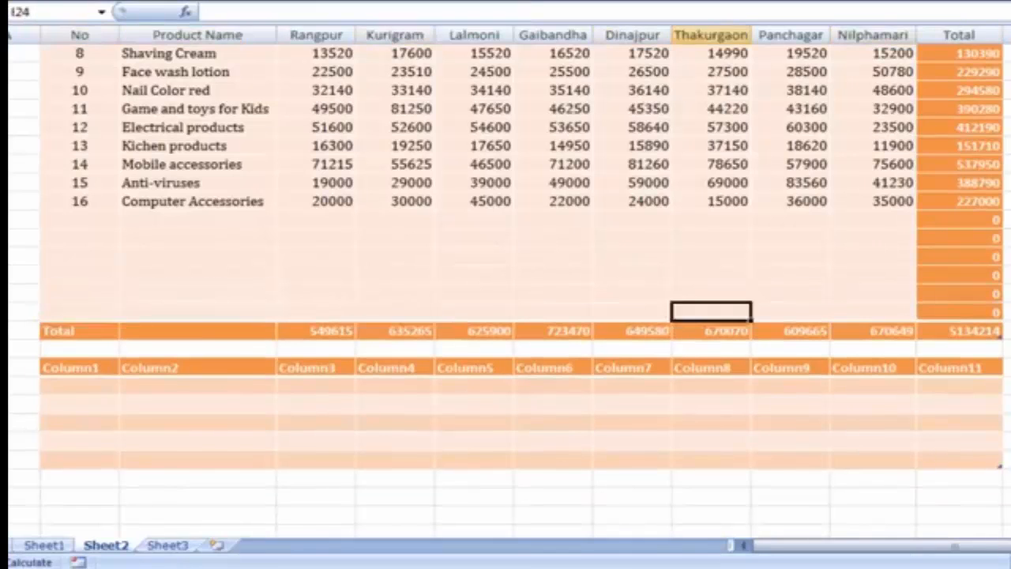
key(Tab)
key(Tab)
key(Tab)
key(Tab)
key(Tab)
key(Tab)
key(Tab)
key(Tab)
key(Tab)
key(Tab)
key(Tab)
key(Tab)
key(Tab)
key(Tab)
key(Tab)
key(Tab)
key(Tab)
key(Tab)
key(Tab)
key(Tab)
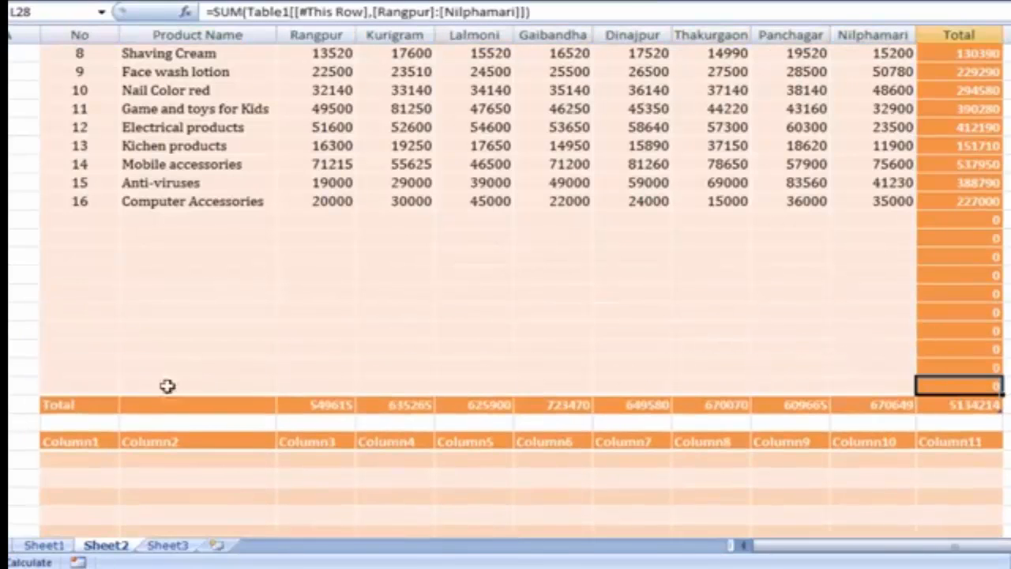
click(932, 425)
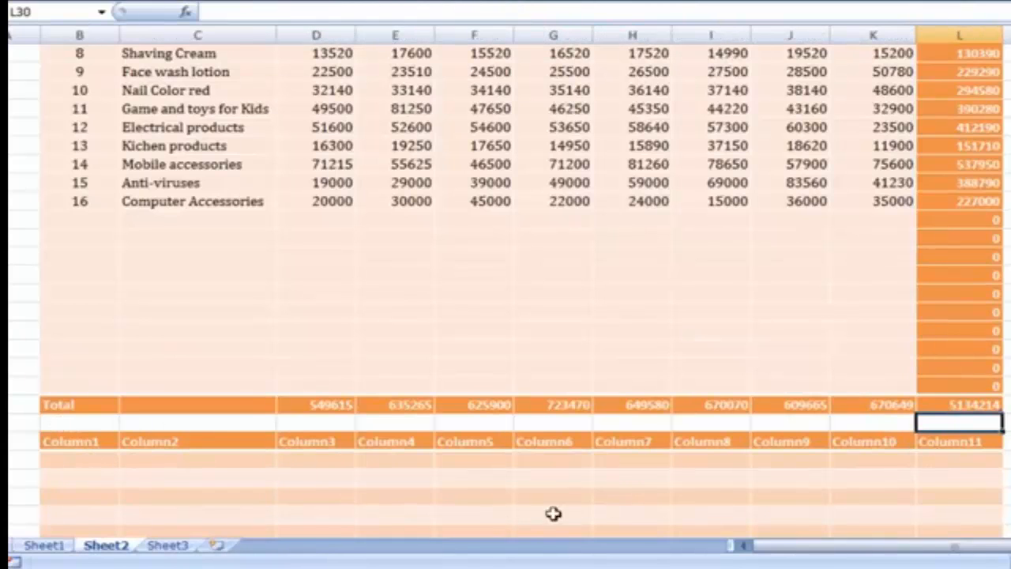
scroll(411, 471, down, 2)
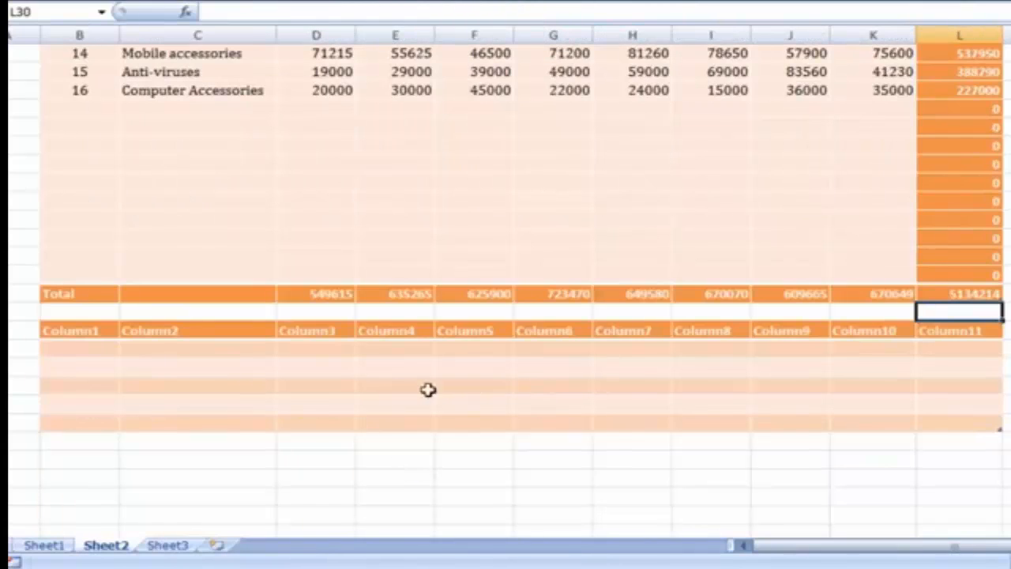
Step: Delete all the empty table rows between Computer Accessories and the Total row
scroll(616, 406, up, 2)
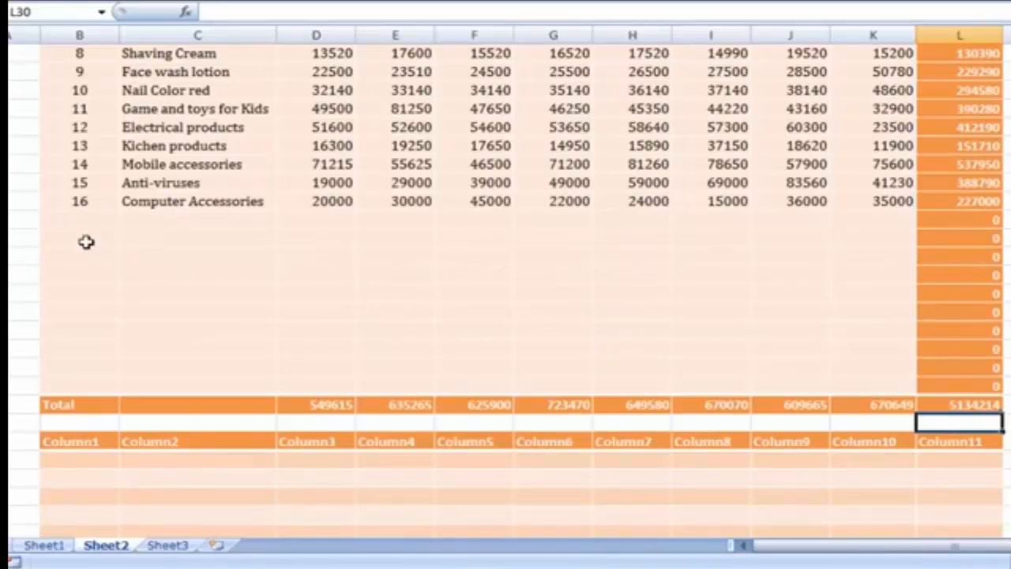
drag(87, 221, 82, 382)
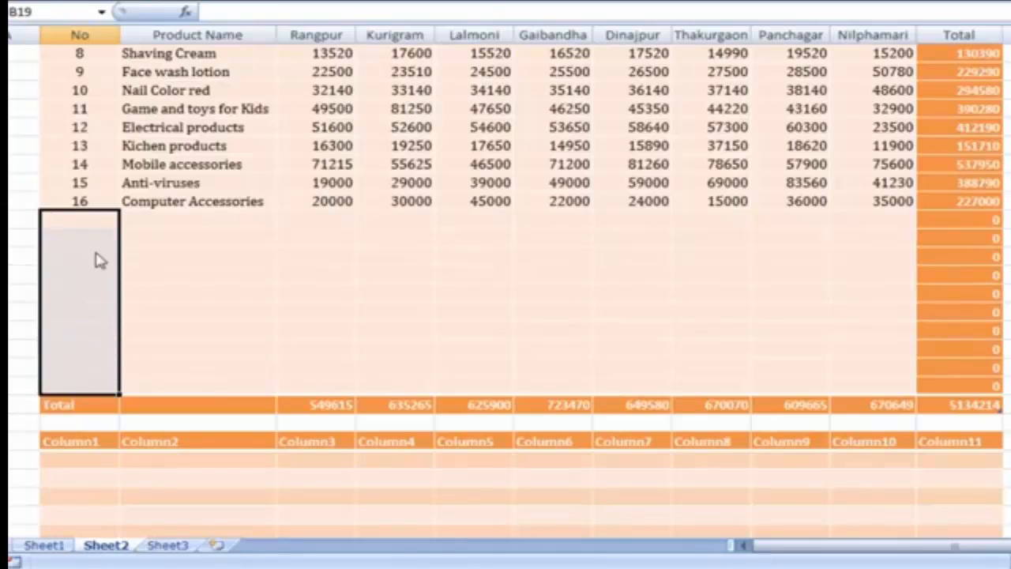
right_click(95, 255)
mouse_move(191, 55)
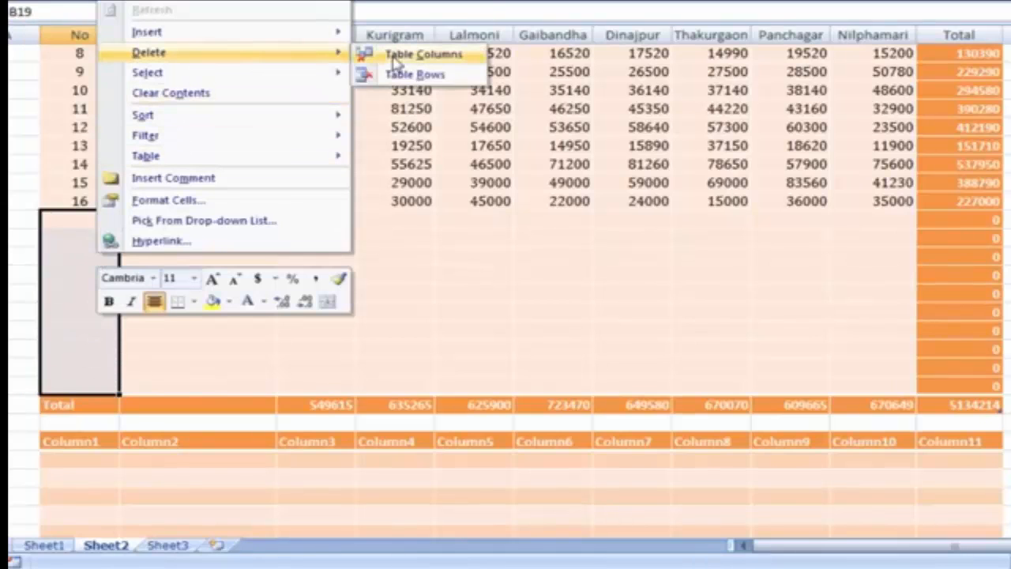
click(429, 76)
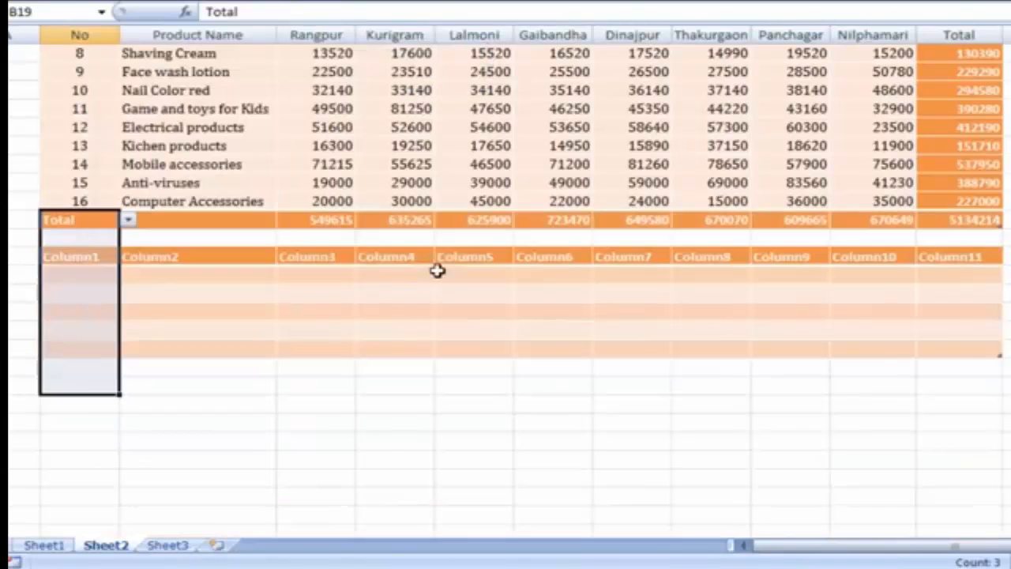
click(472, 194)
scroll(395, 316, up, 2)
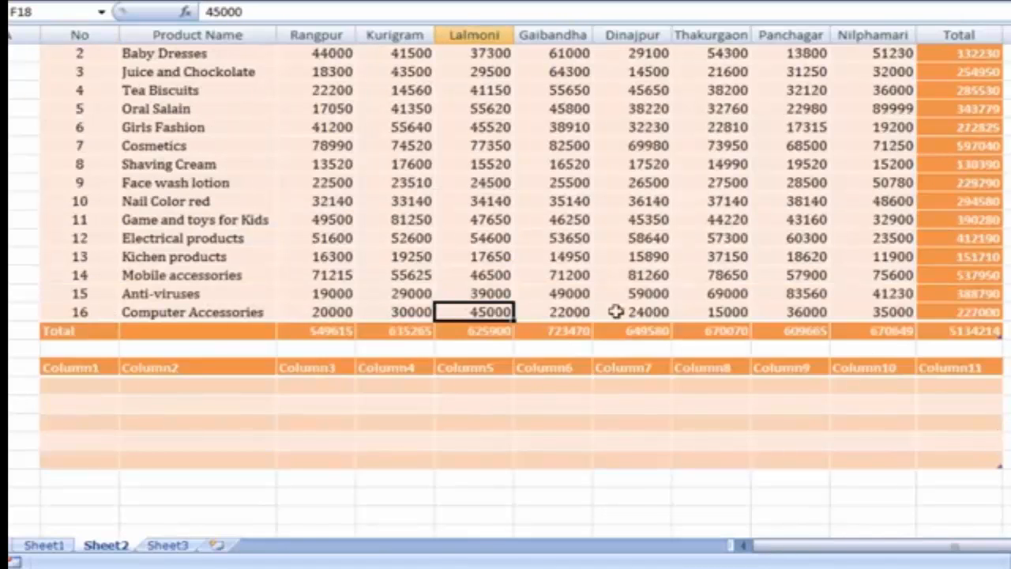
scroll(656, 300, up, 1)
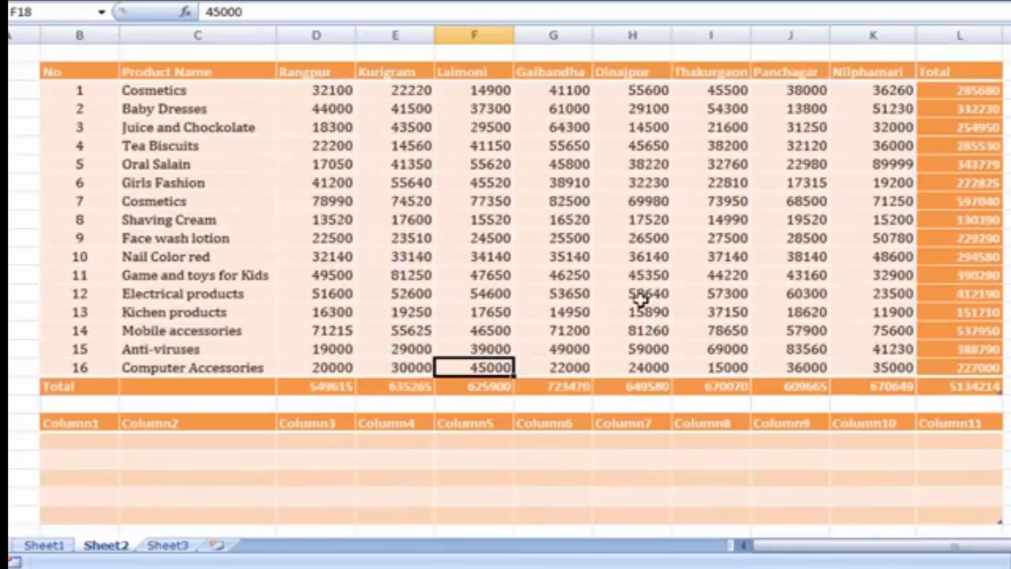
click(542, 308)
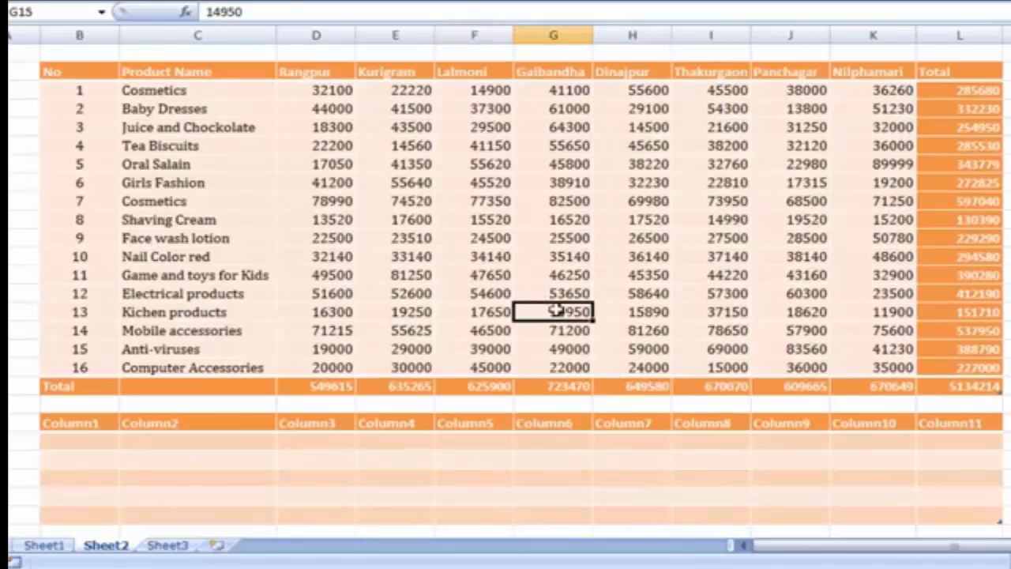
click(499, 196)
click(662, 179)
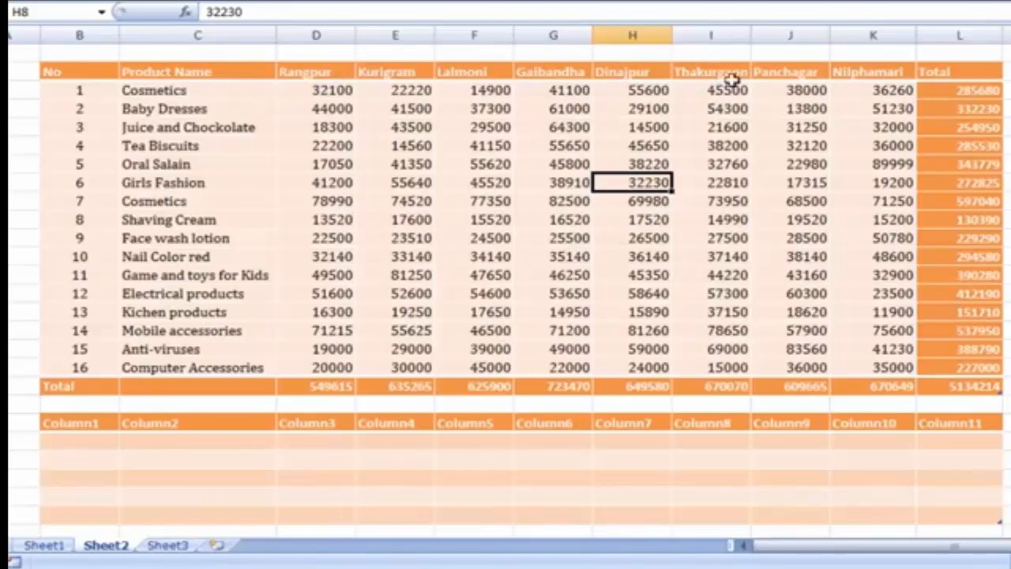
click(518, 145)
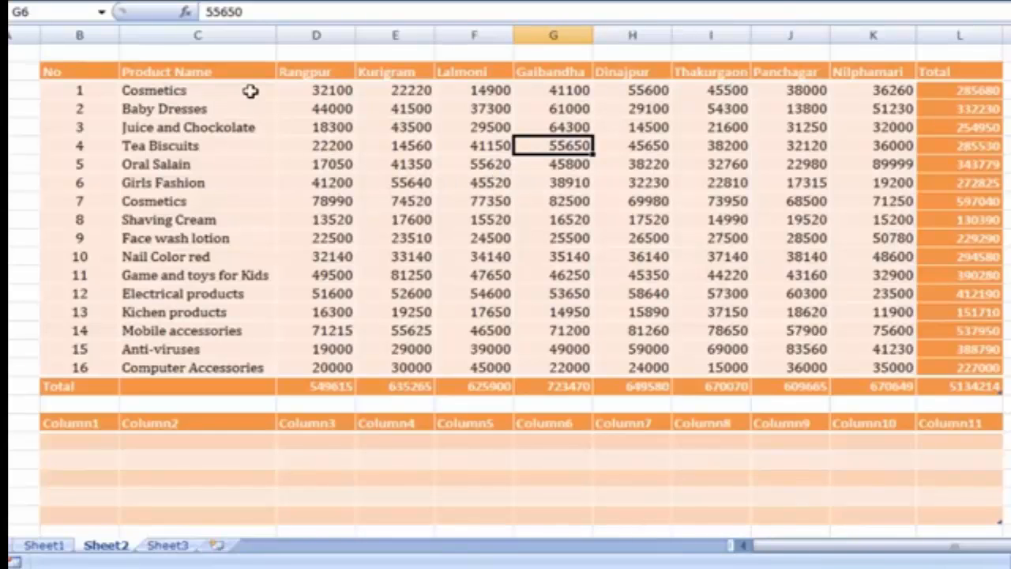
Step: Highlight duplicate values in the Product Name column, items 1 to 16, with Light Red Fill with Dark Red Text
drag(250, 91, 225, 368)
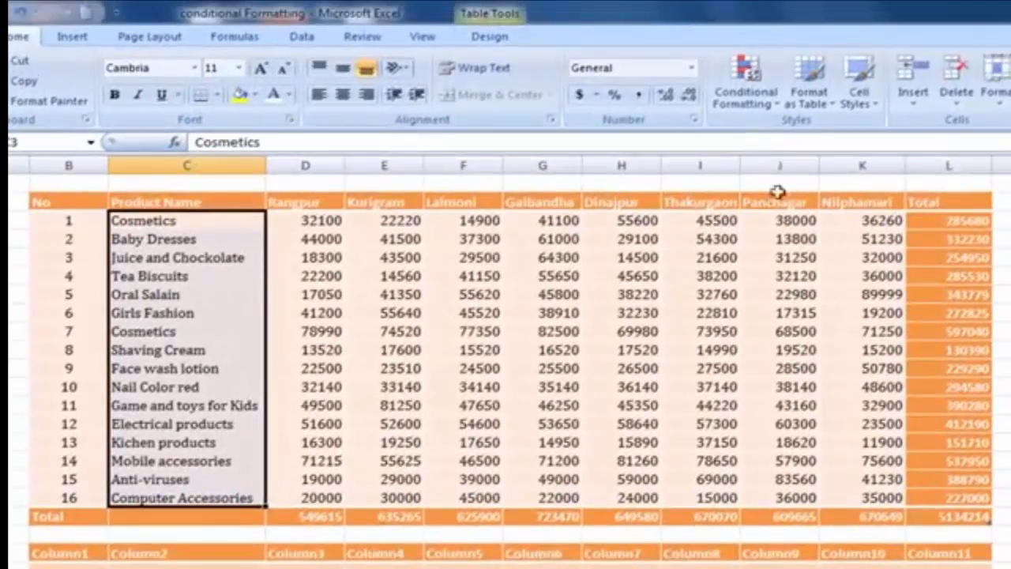
click(774, 104)
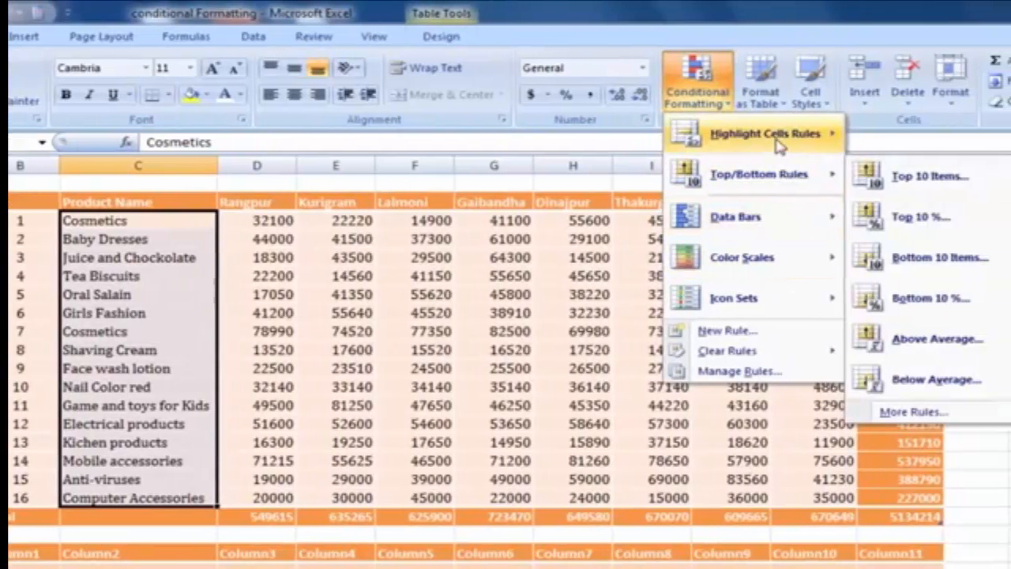
mouse_move(826, 141)
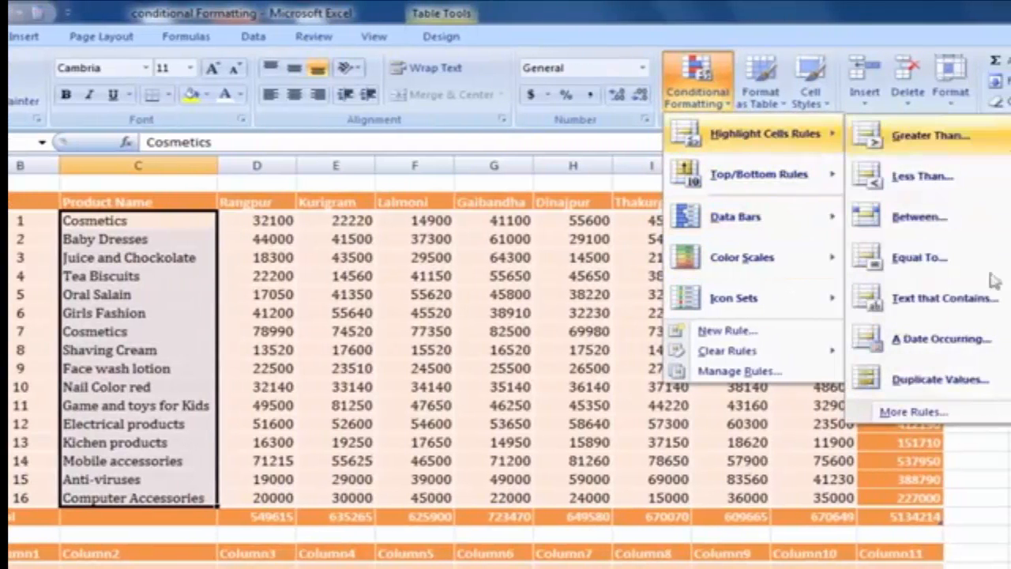
click(940, 380)
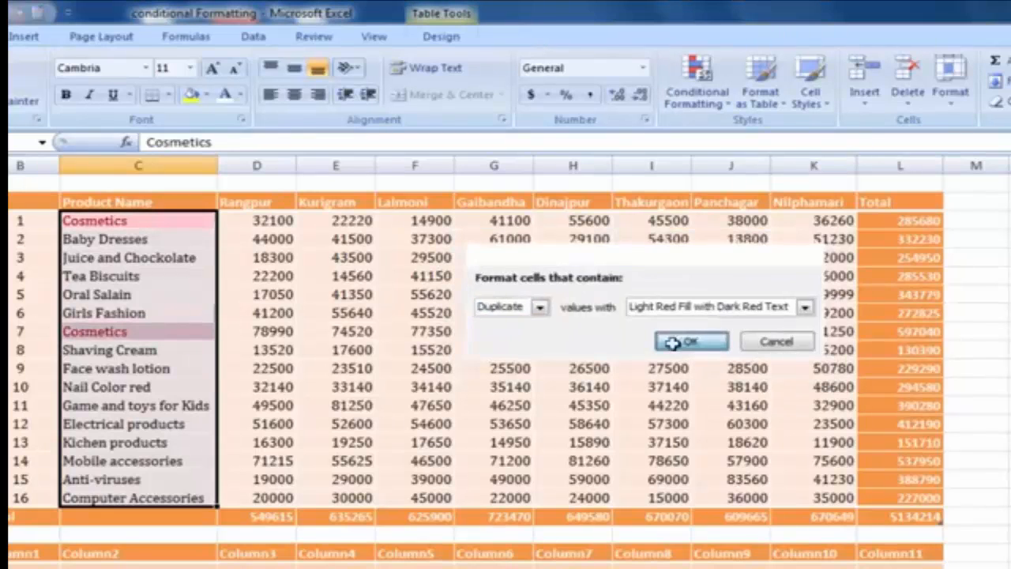
click(690, 342)
click(333, 331)
click(145, 225)
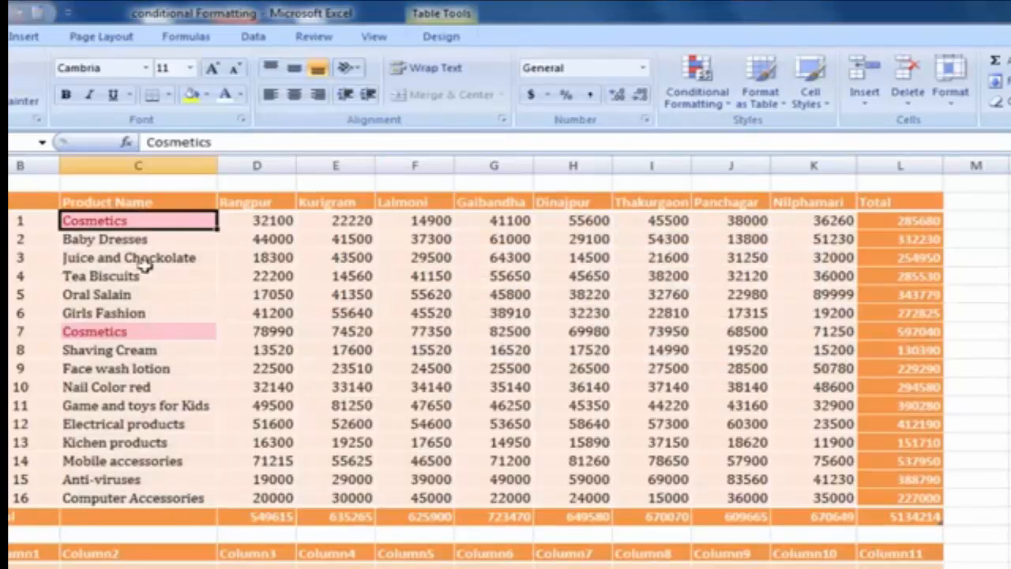
click(139, 333)
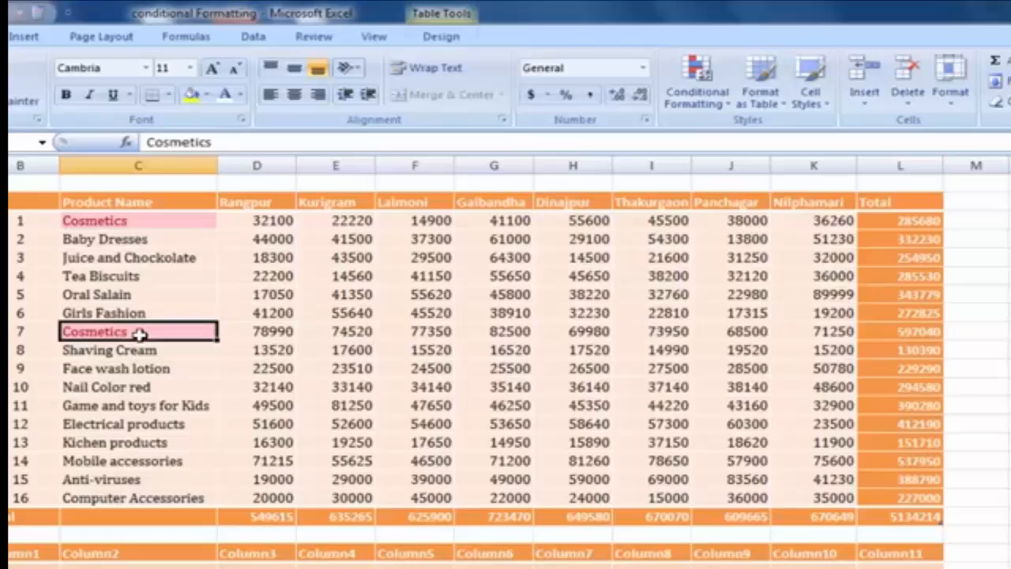
Step: Replace the product name of item 13 with Cosmetics to test the duplicate highlighting
click(147, 444)
text(Co)
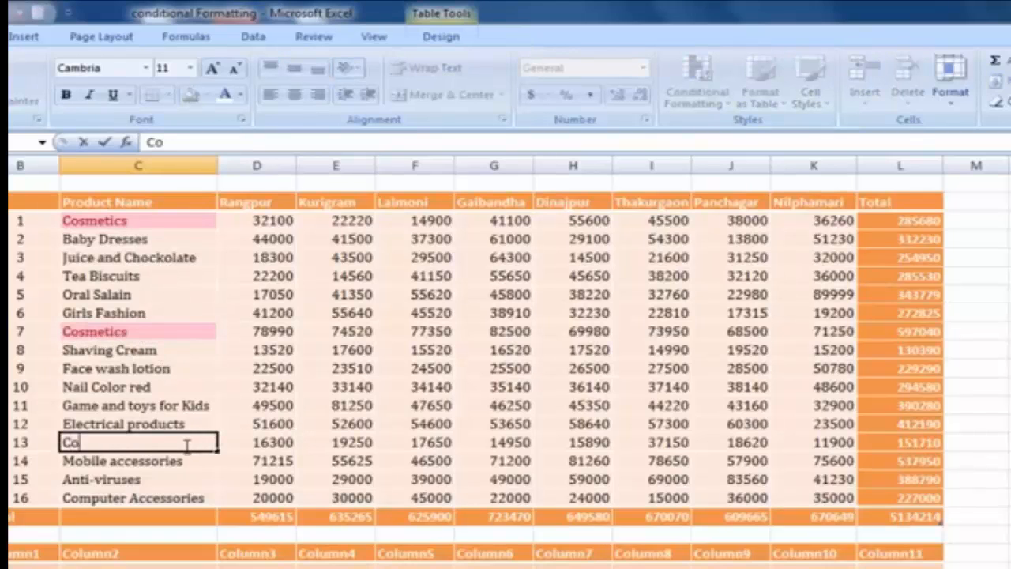
text(smetics)
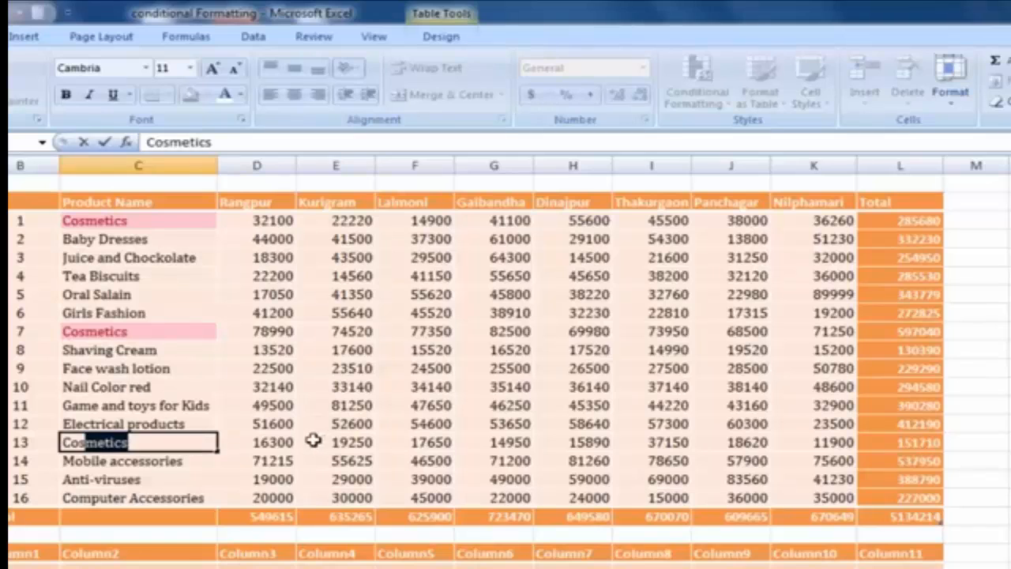
click(314, 440)
click(138, 332)
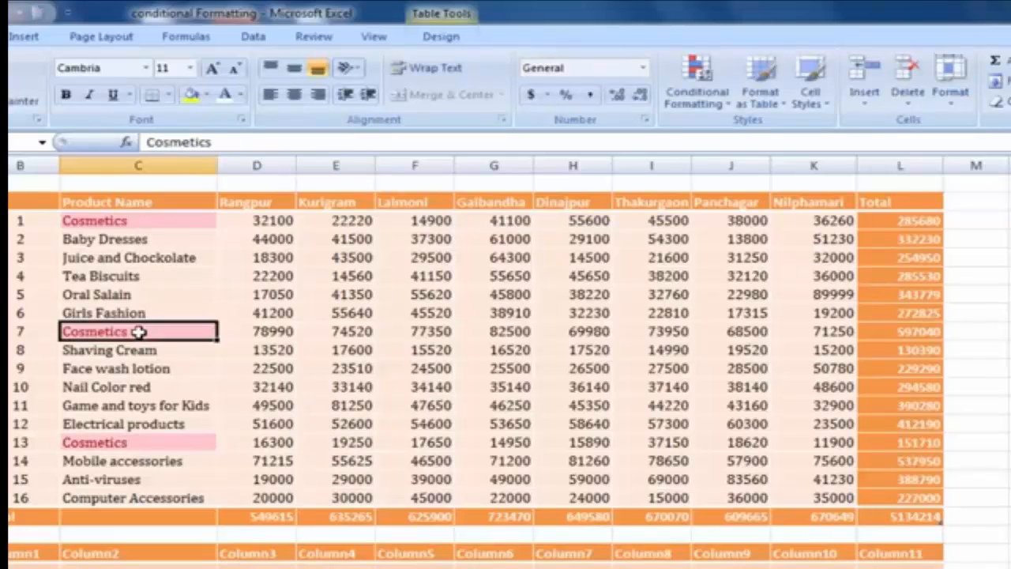
click(147, 443)
click(180, 240)
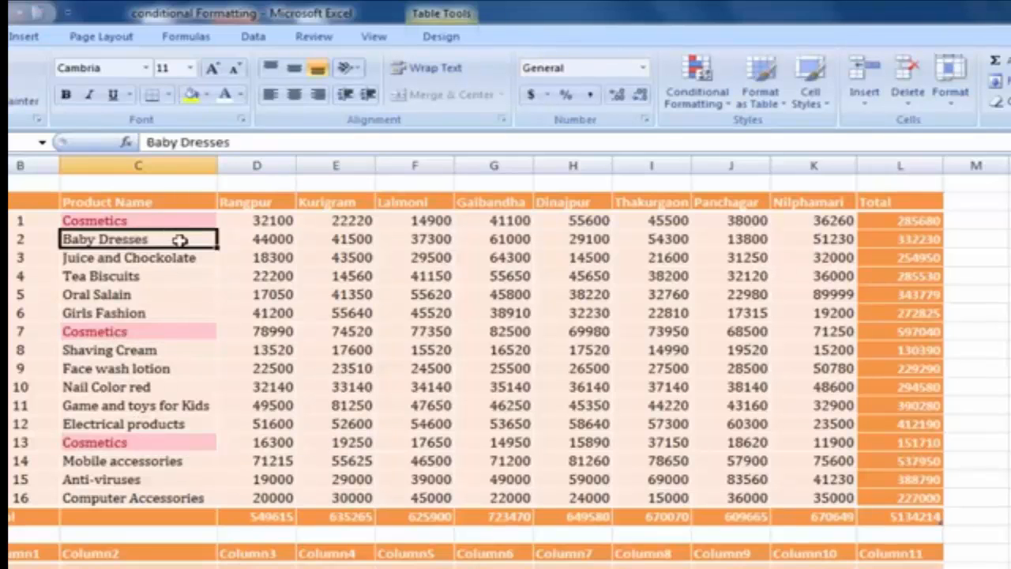
click(180, 223)
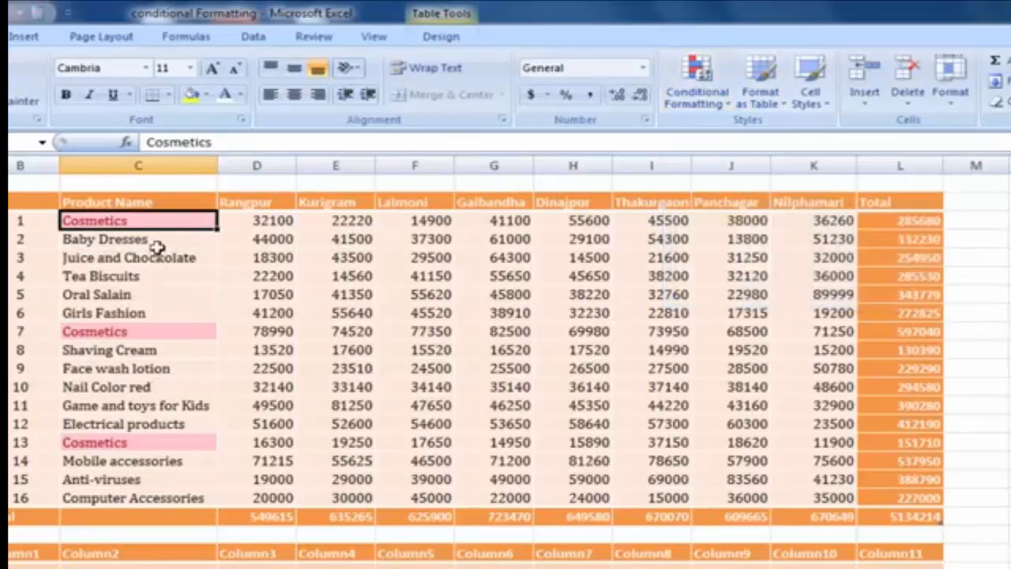
Step: Turn on the filter controls for the sales table's header row
click(341, 365)
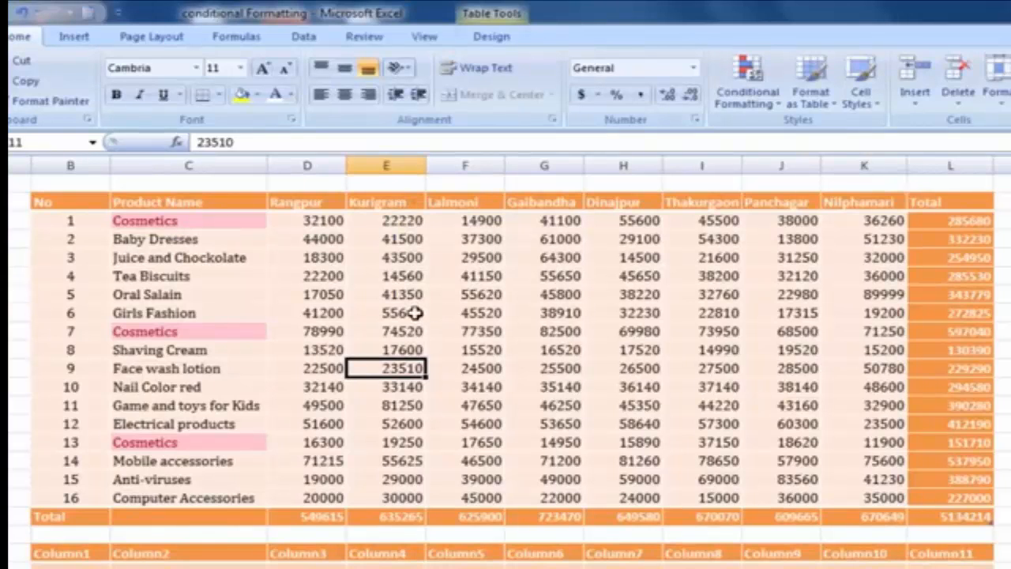
key(ctrl+shift+l)
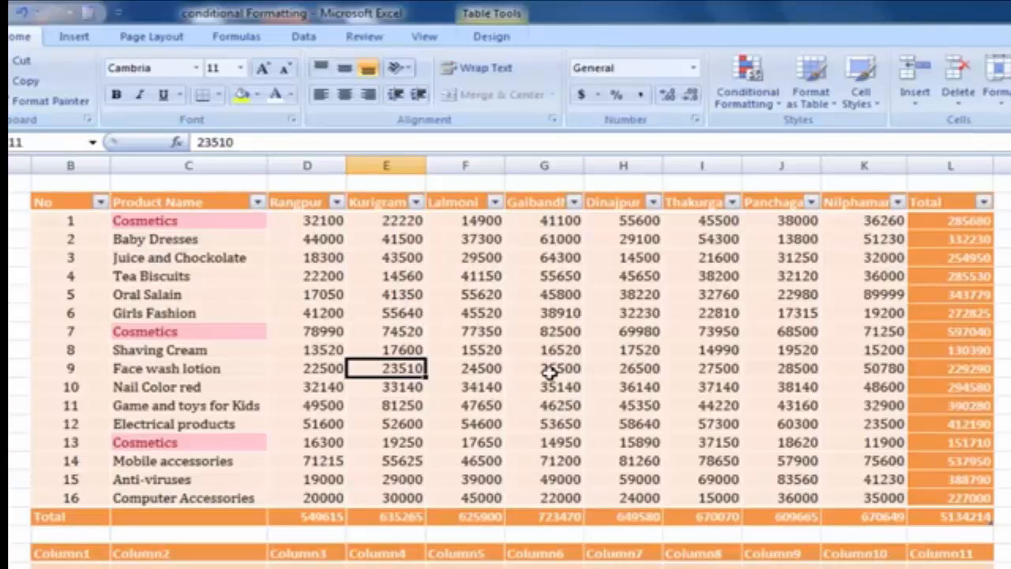
key(ctrl+shift+l)
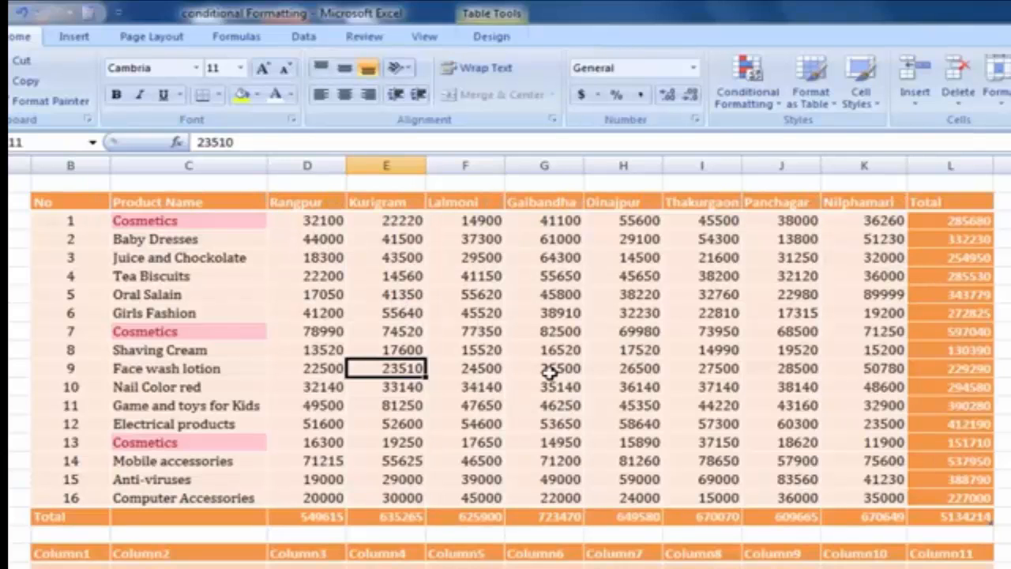
click(304, 36)
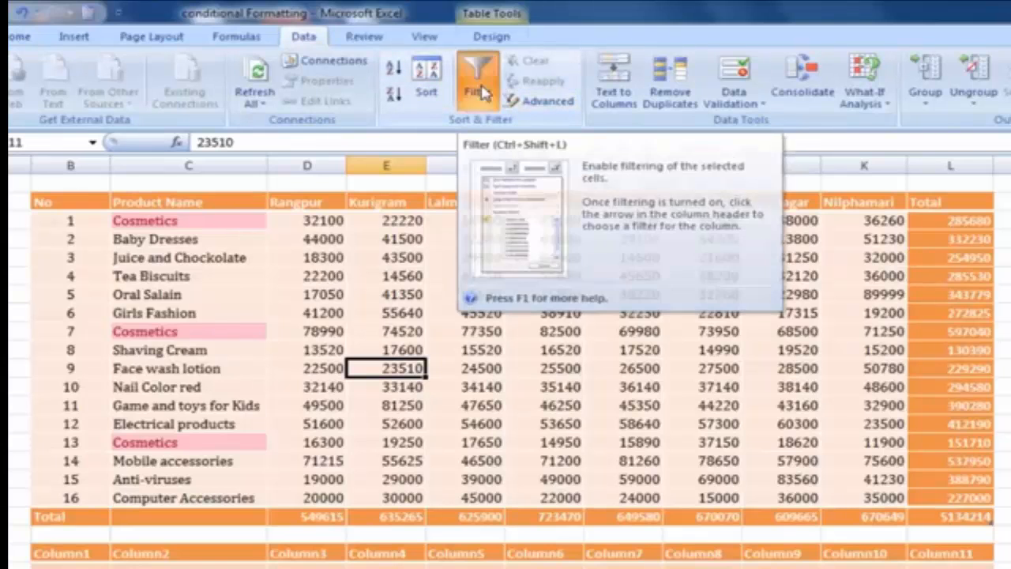
click(478, 85)
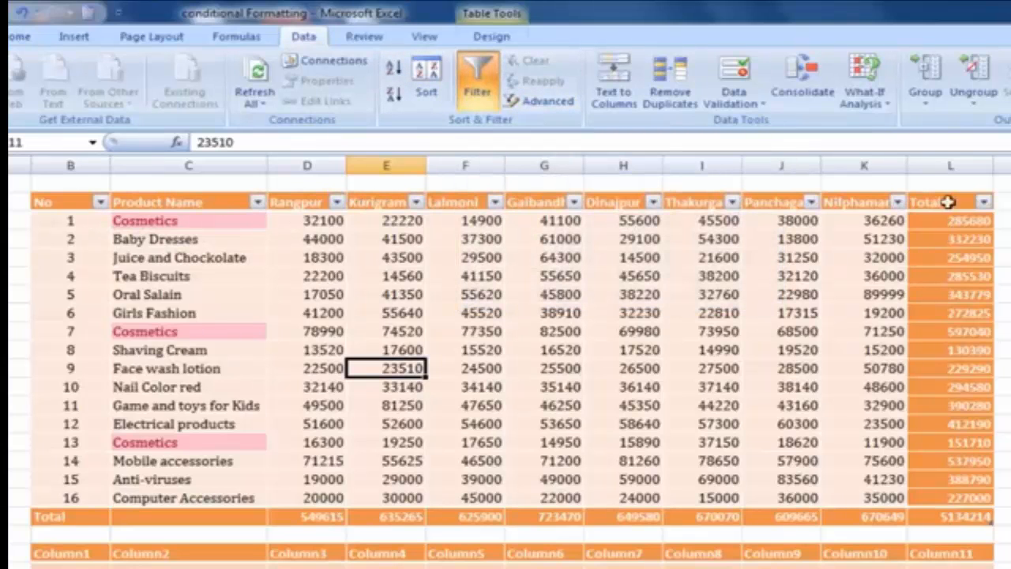
click(396, 294)
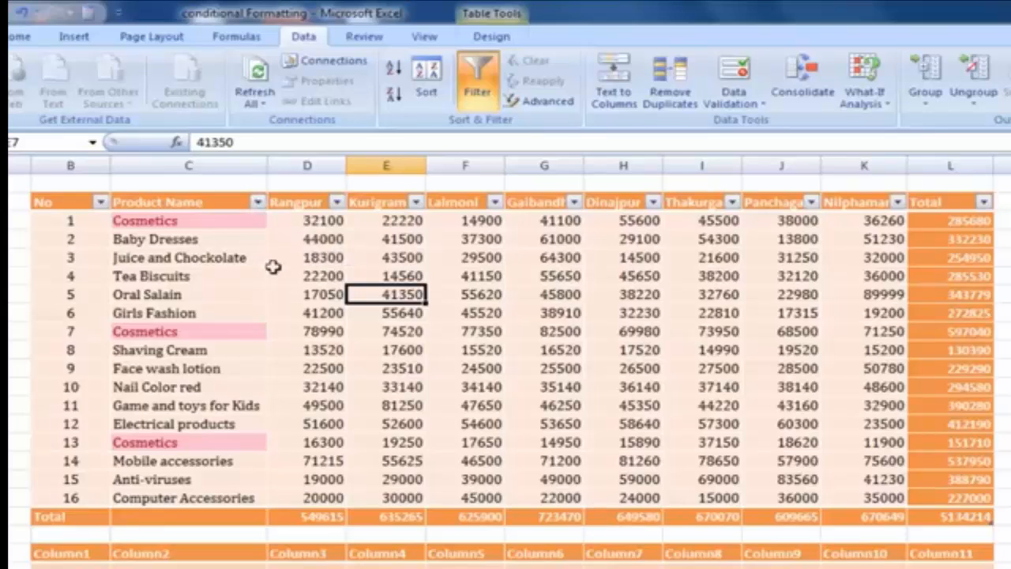
Step: Filter the Product Name column by the light red cell color and review the figures in the filtered rows
click(258, 203)
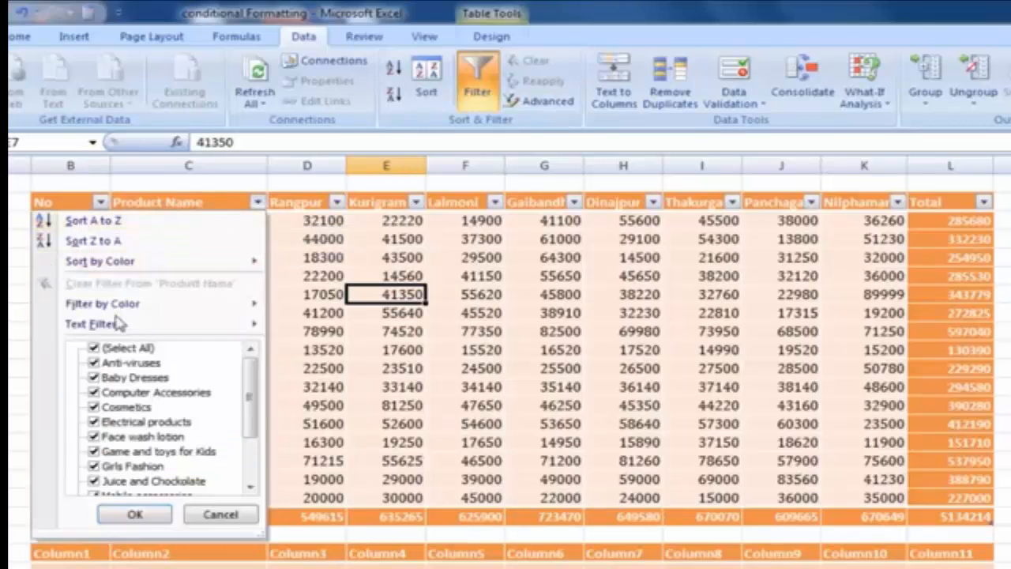
mouse_move(120, 309)
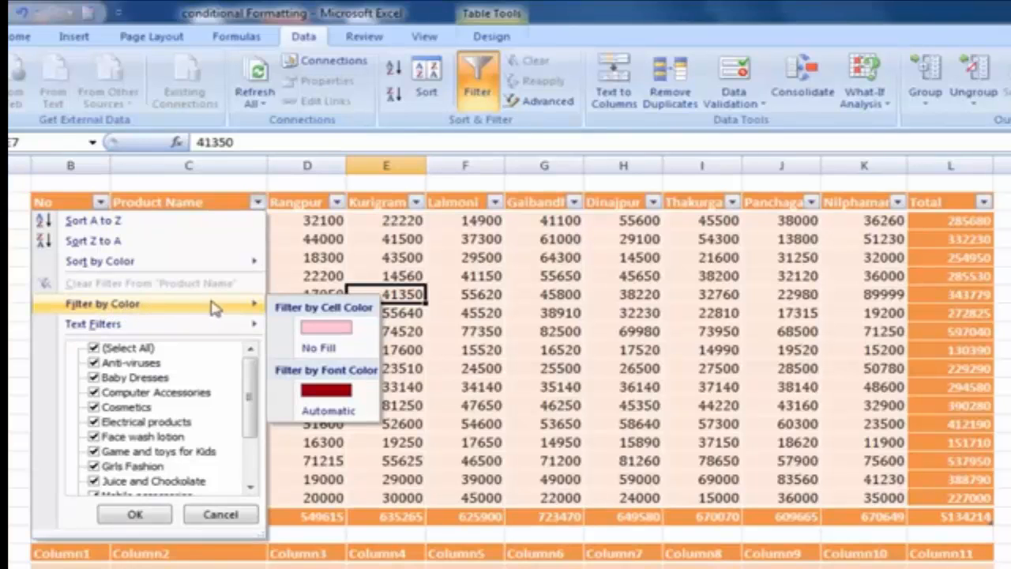
click(330, 332)
click(486, 240)
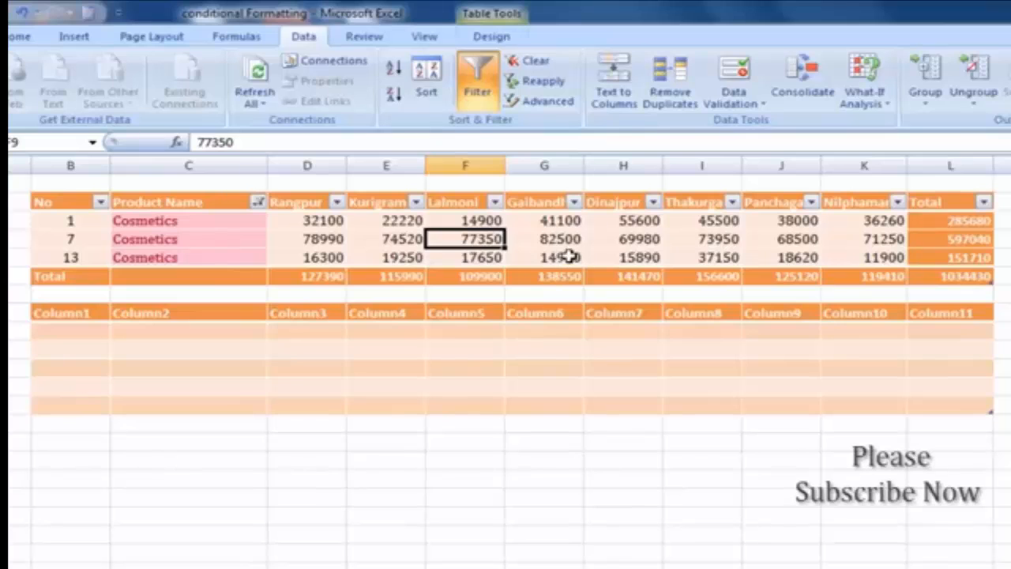
click(607, 237)
drag(558, 220, 563, 257)
drag(324, 225, 790, 237)
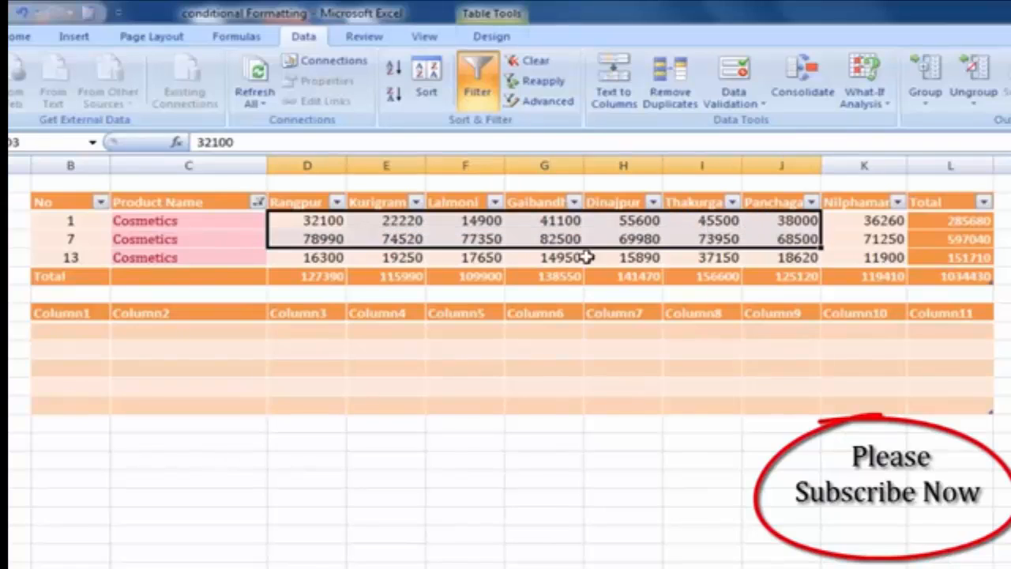
click(492, 257)
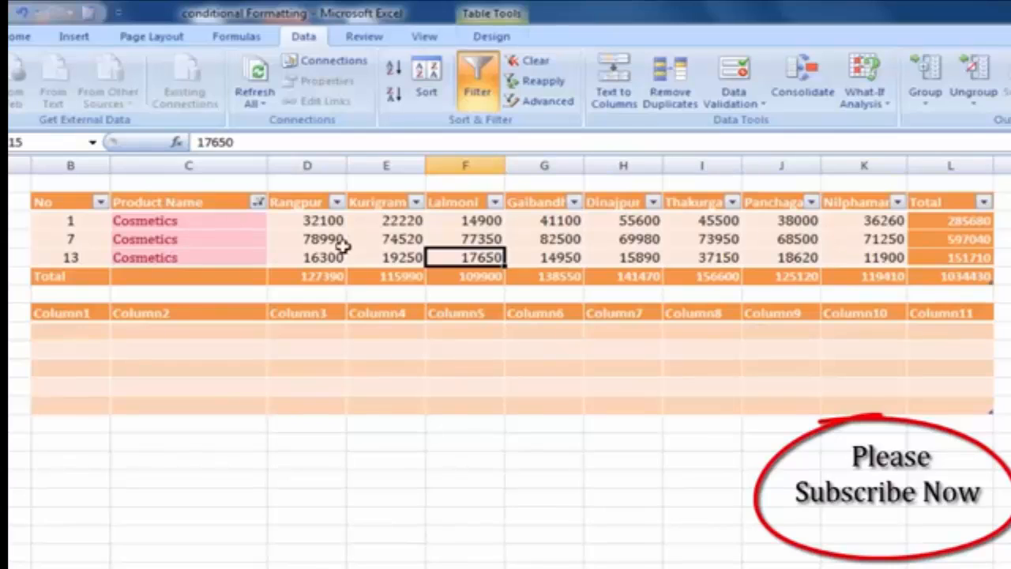
click(626, 254)
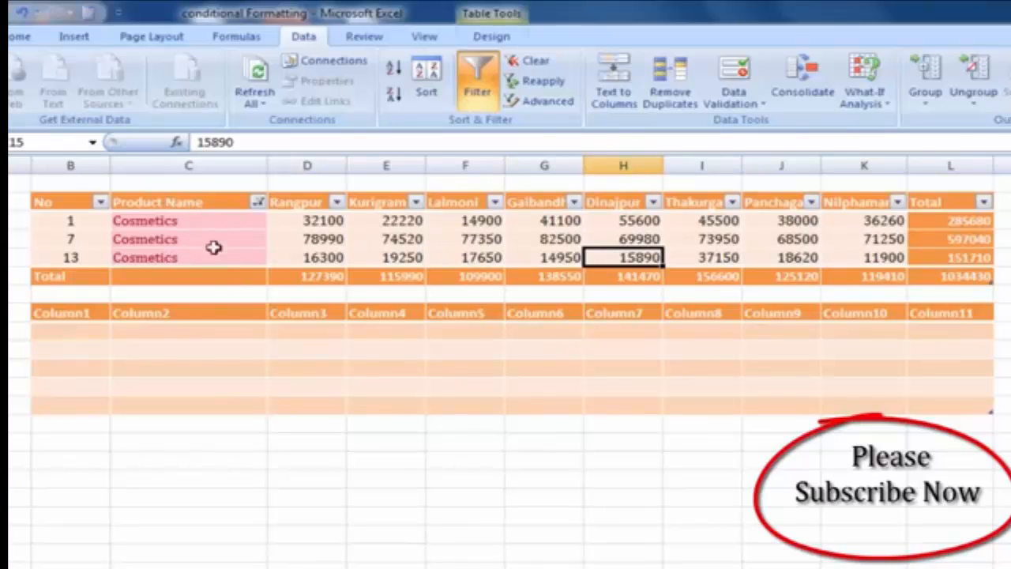
Step: Clear the color filter from the Product Name column
click(258, 203)
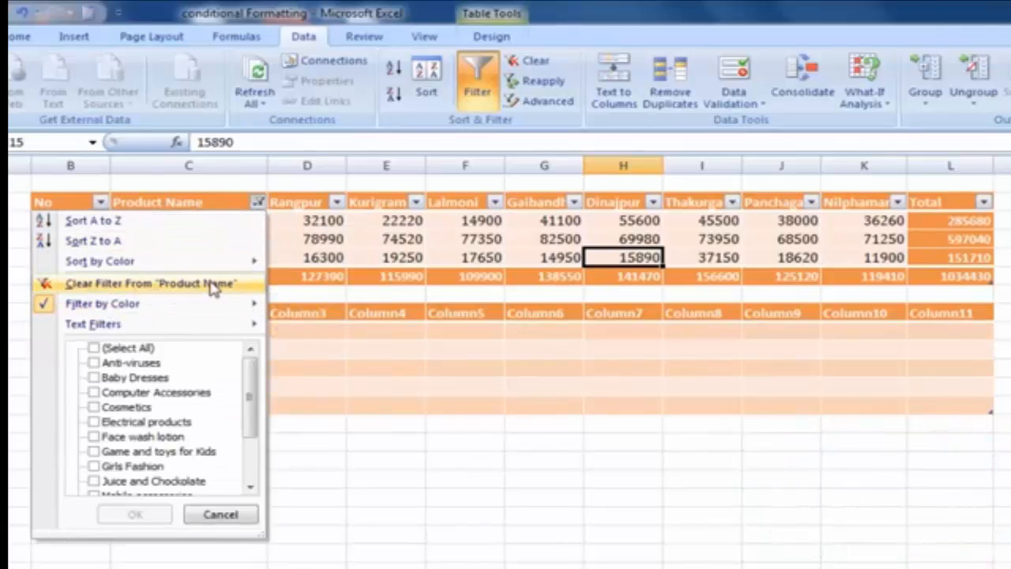
click(146, 286)
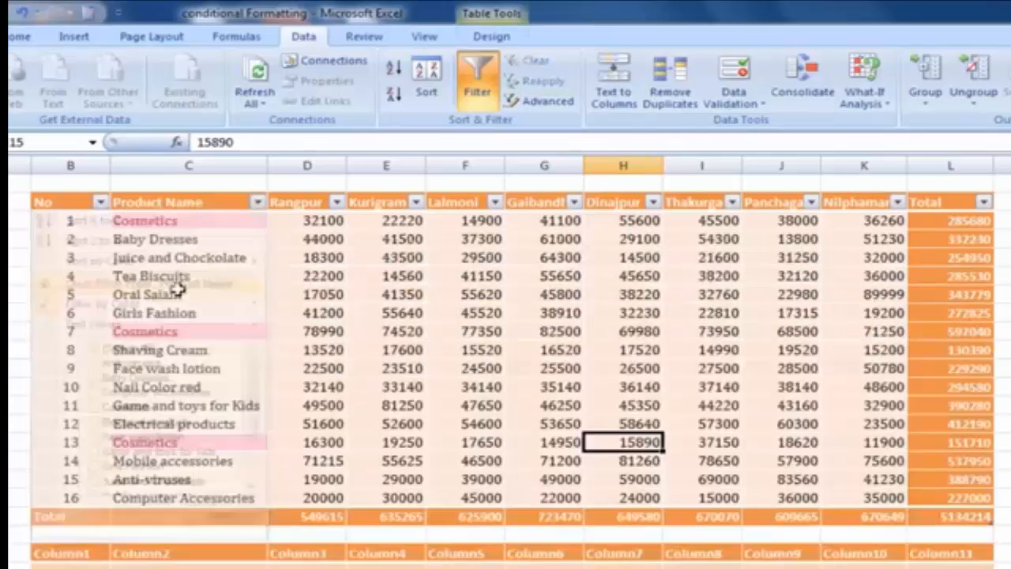
click(416, 240)
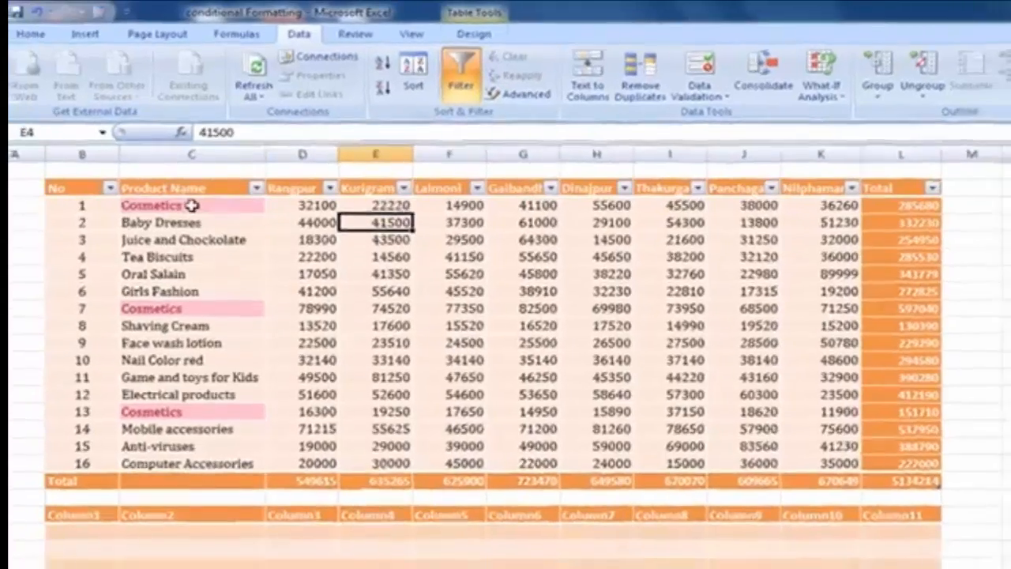
Step: Clear the conditional formatting rules from the product names of items 1 to 16
drag(188, 221, 193, 493)
drag(204, 380, 204, 382)
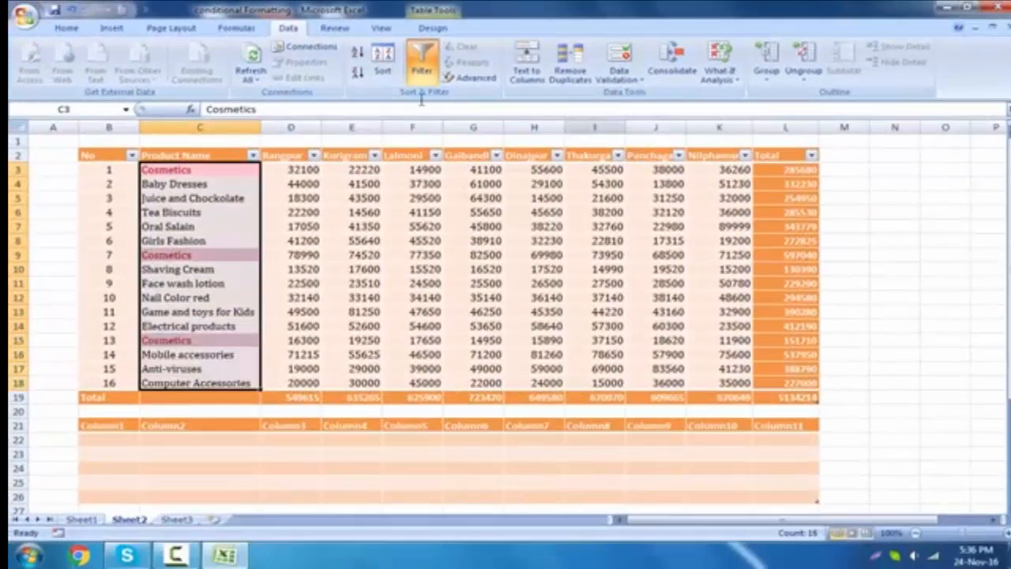
click(67, 29)
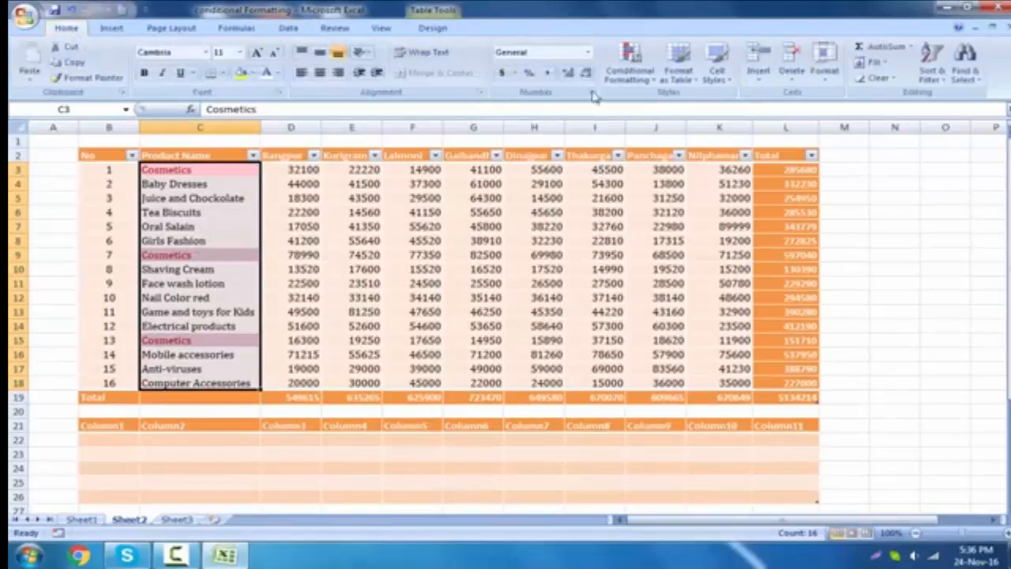
click(641, 77)
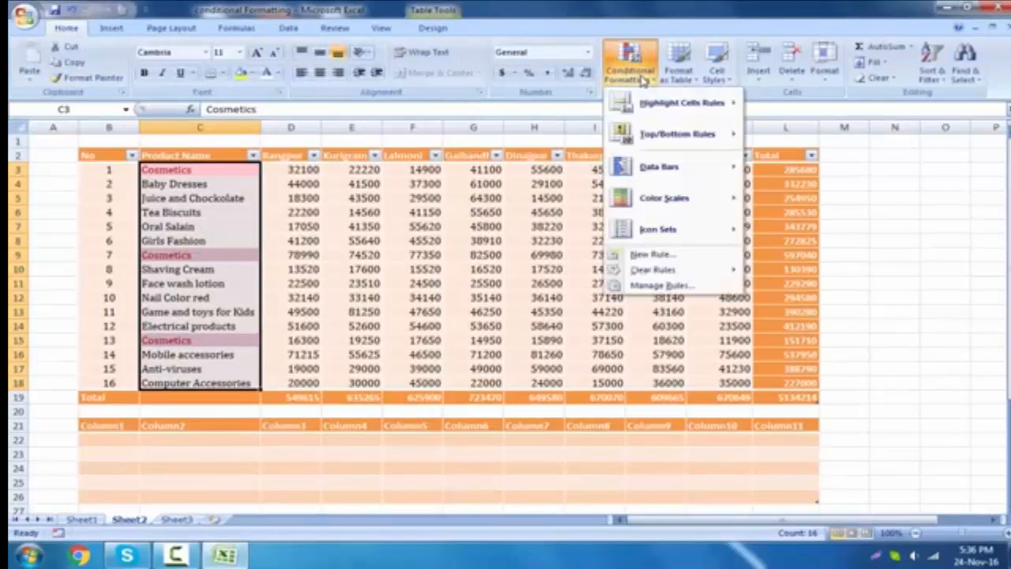
mouse_move(676, 272)
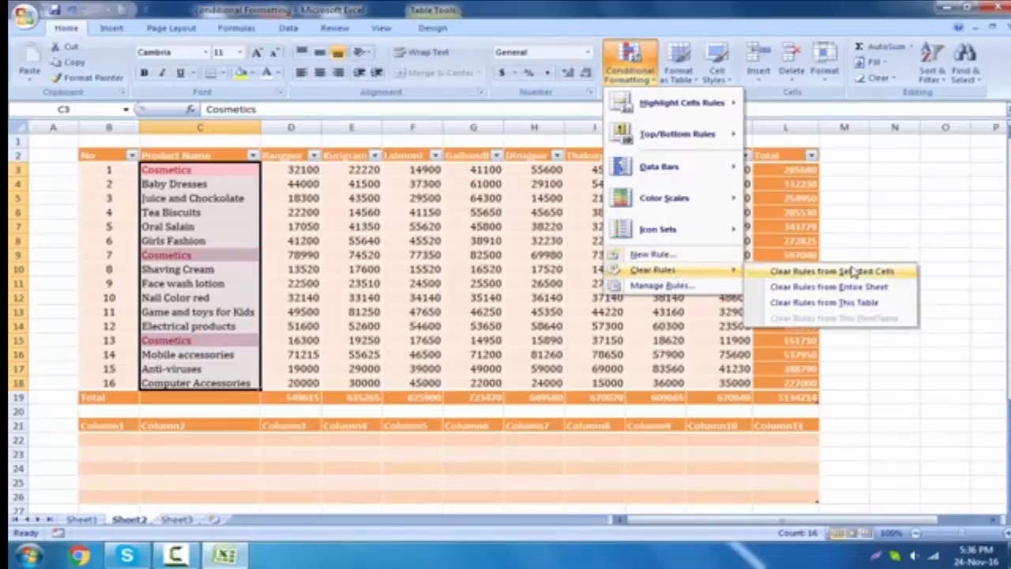
click(778, 270)
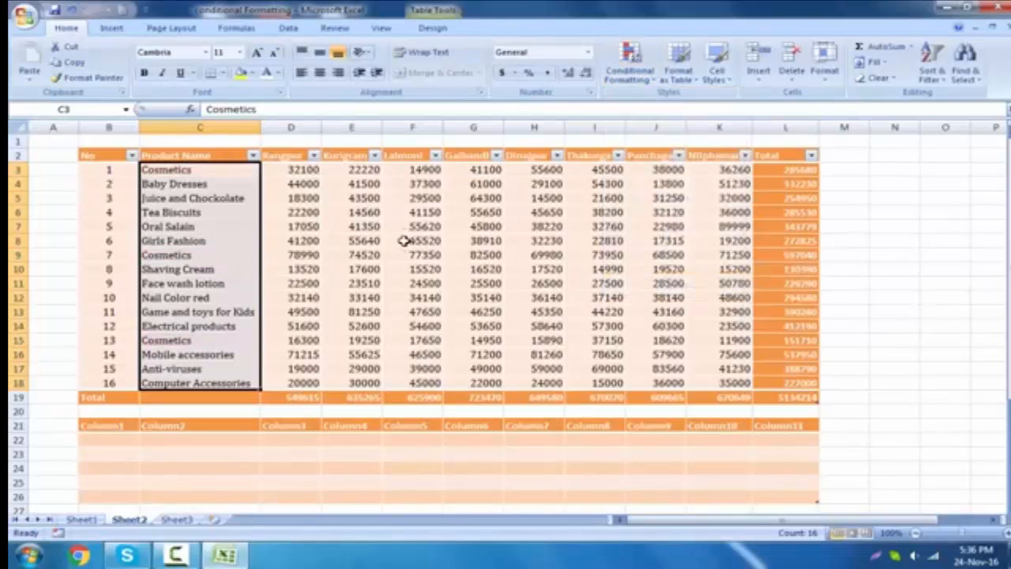
click(406, 241)
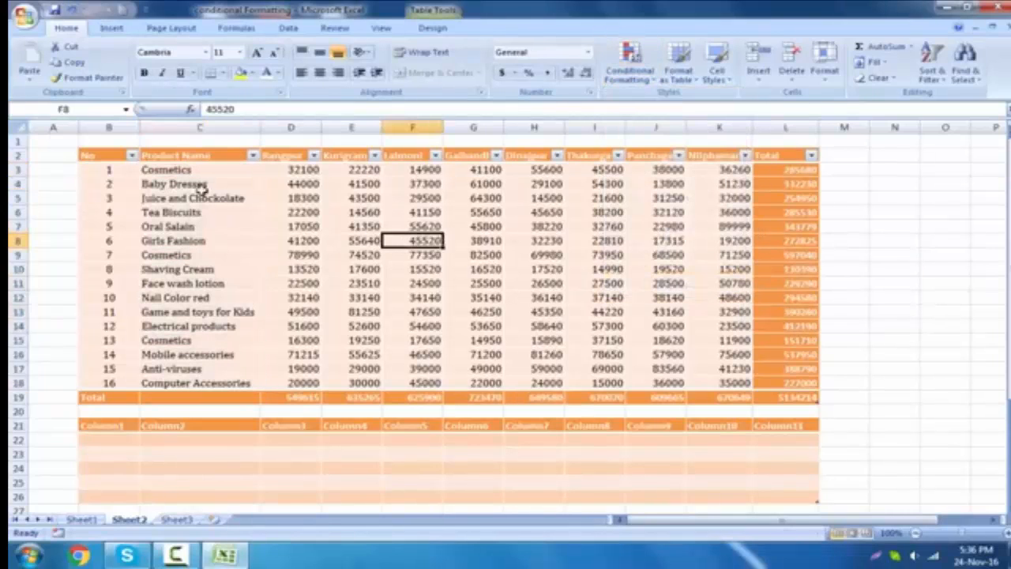
Step: Fill the Oral Salain and Anti-viruses product name cells with yellow
click(510, 226)
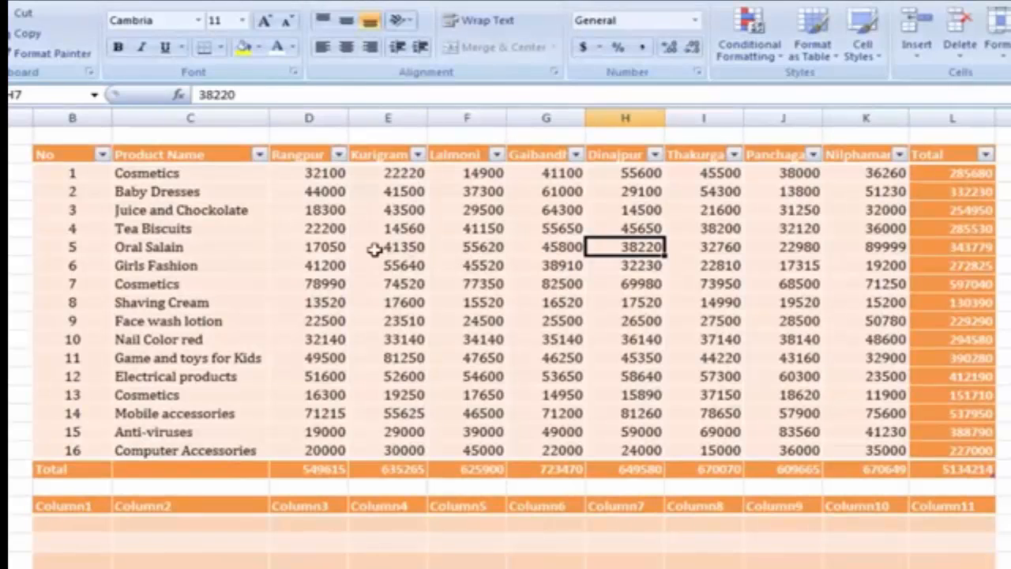
click(335, 248)
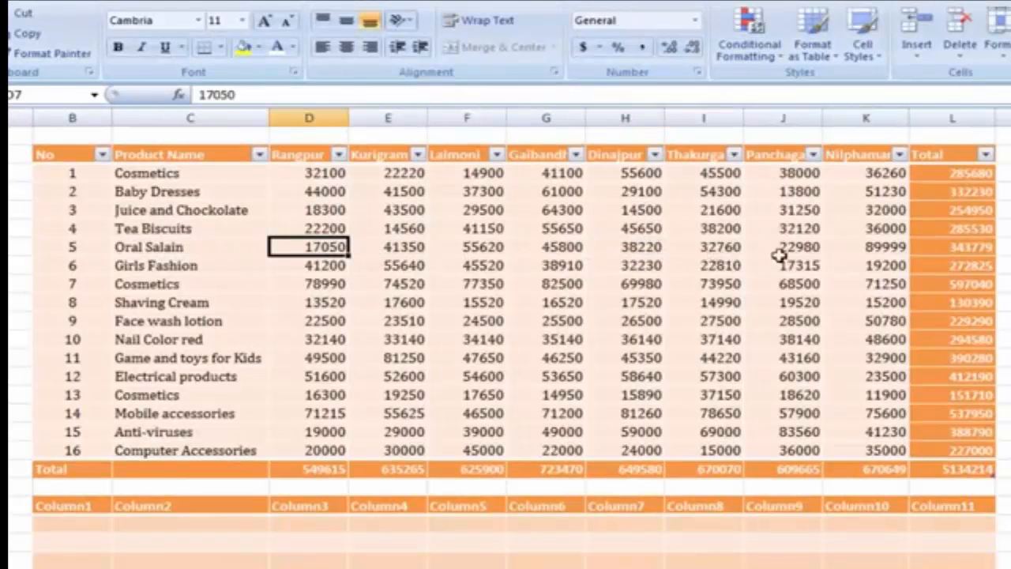
click(202, 248)
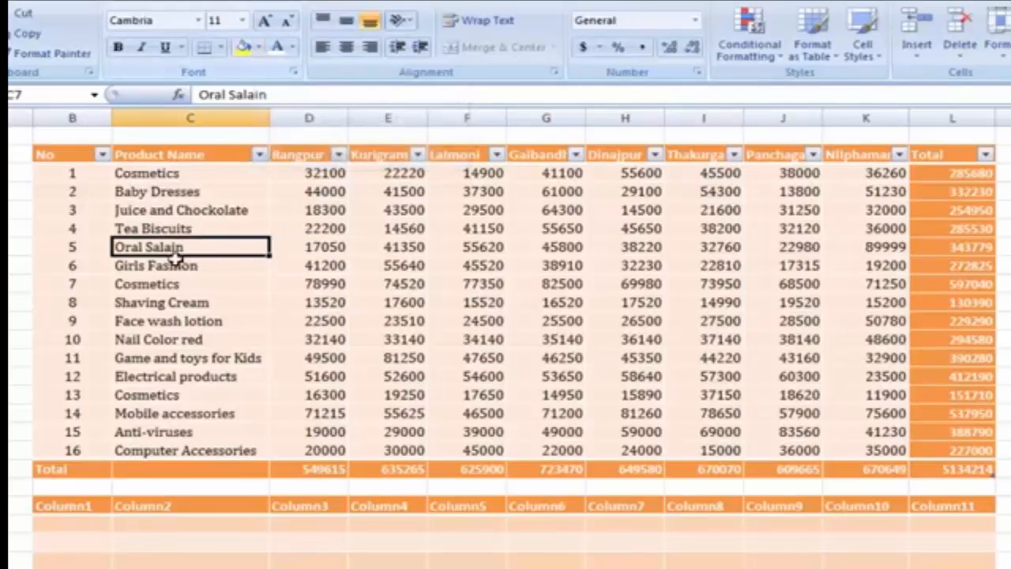
click(261, 49)
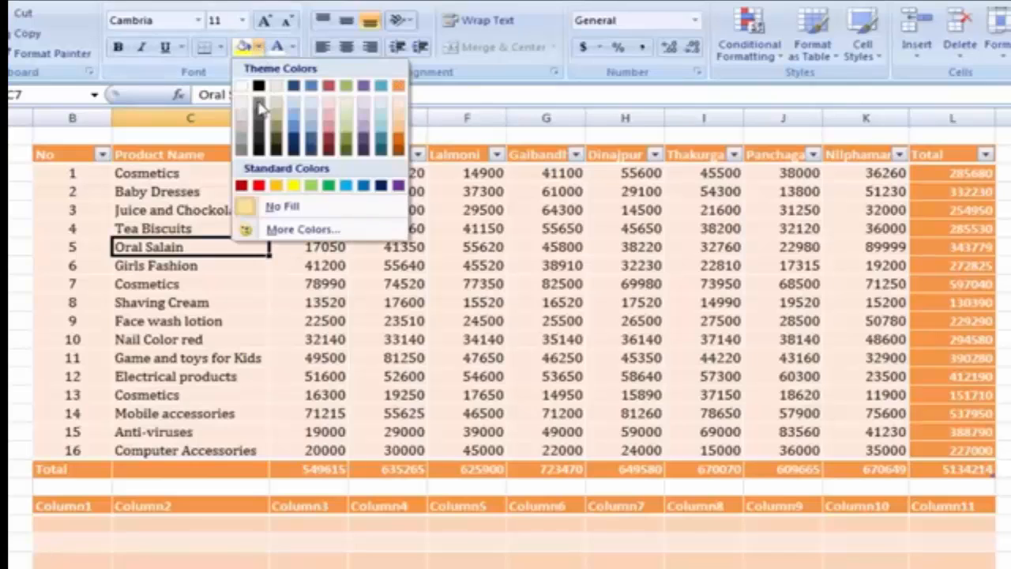
click(294, 186)
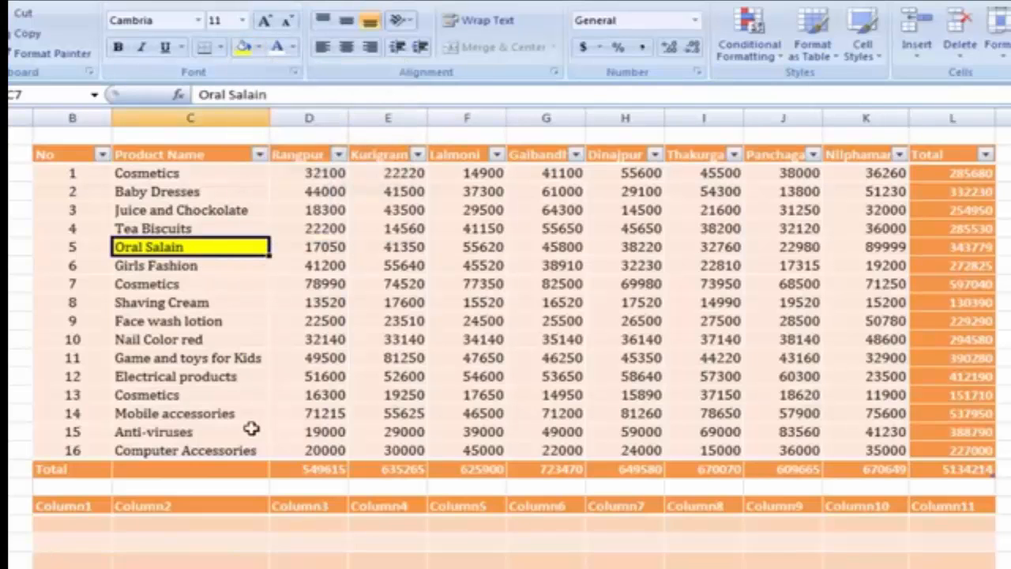
click(204, 431)
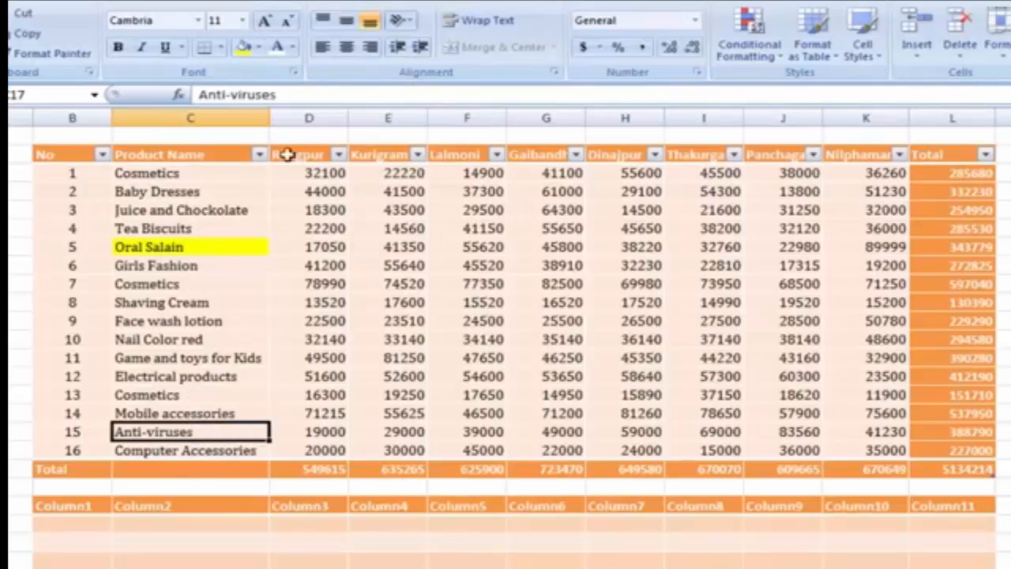
click(242, 47)
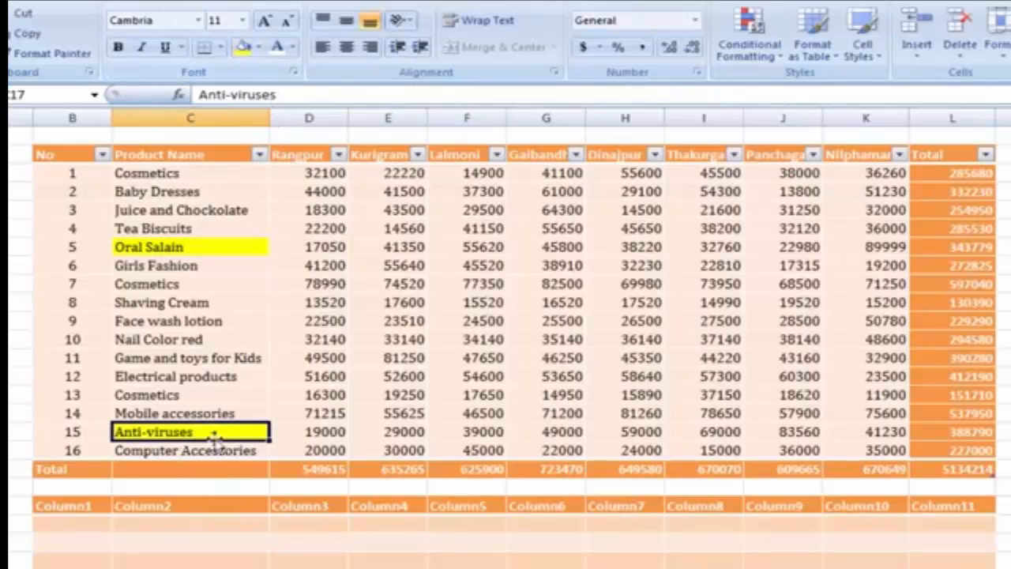
click(193, 353)
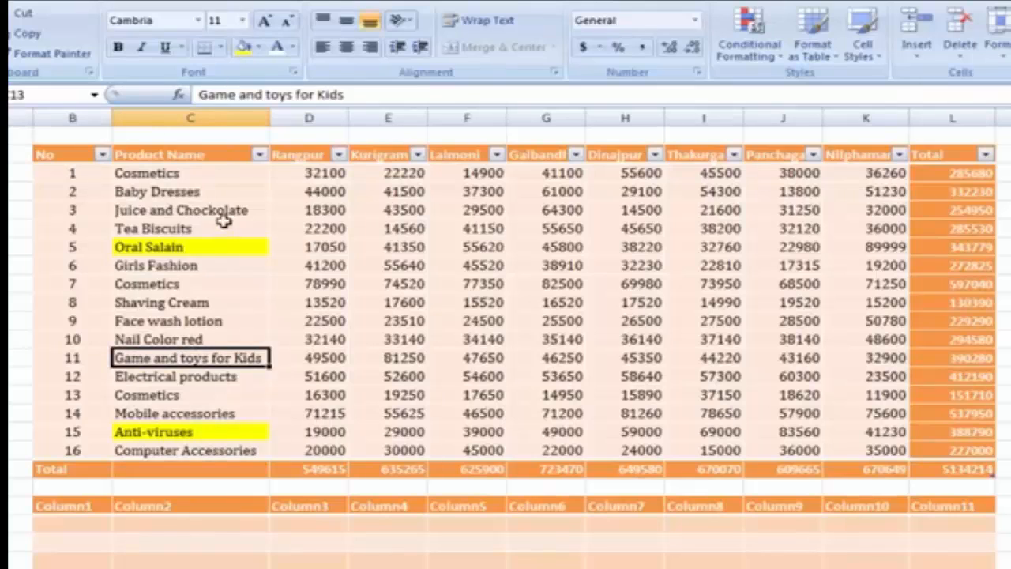
Step: Filter the Product Name column by the yellow cell color
click(261, 155)
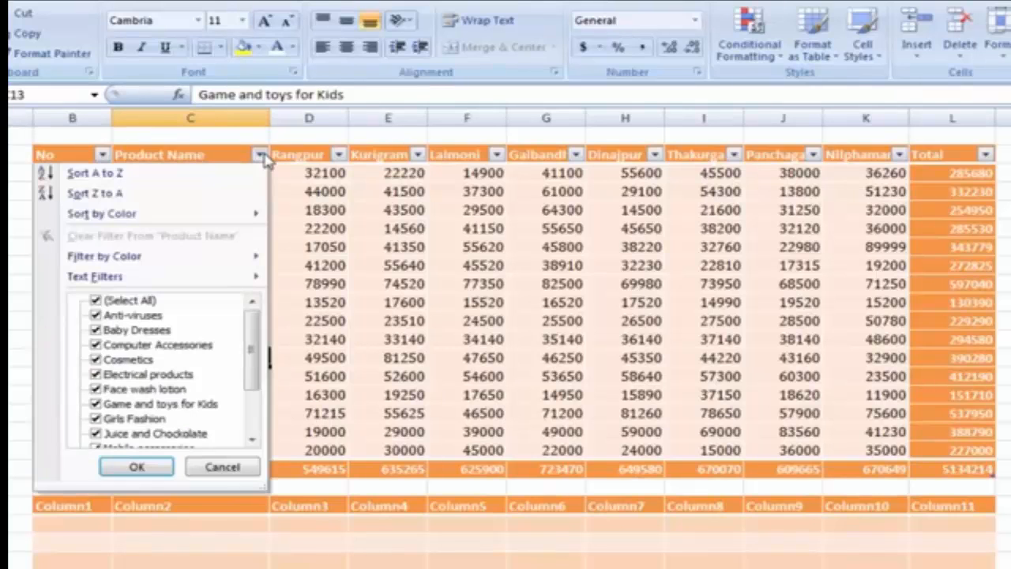
mouse_move(160, 265)
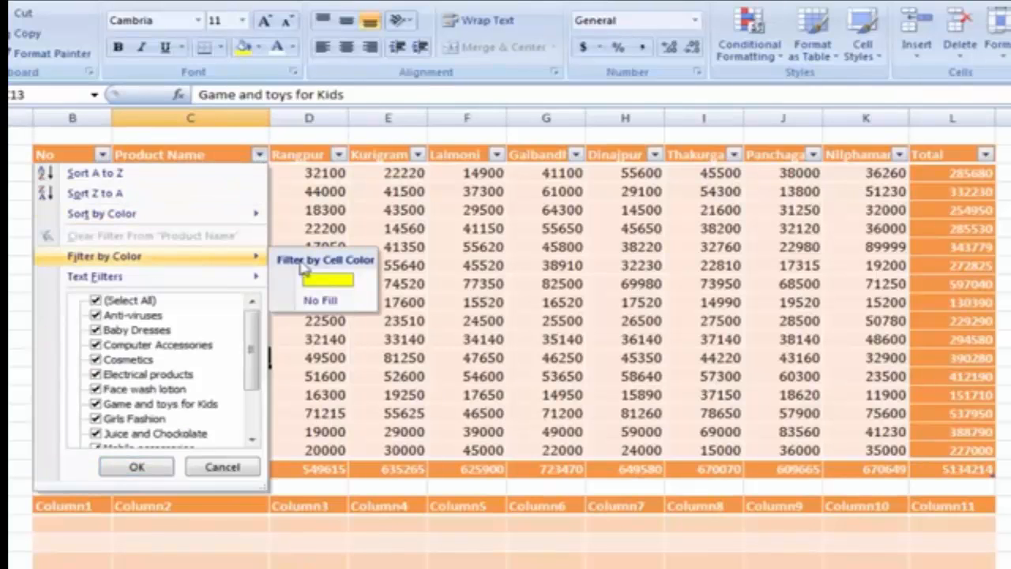
click(328, 279)
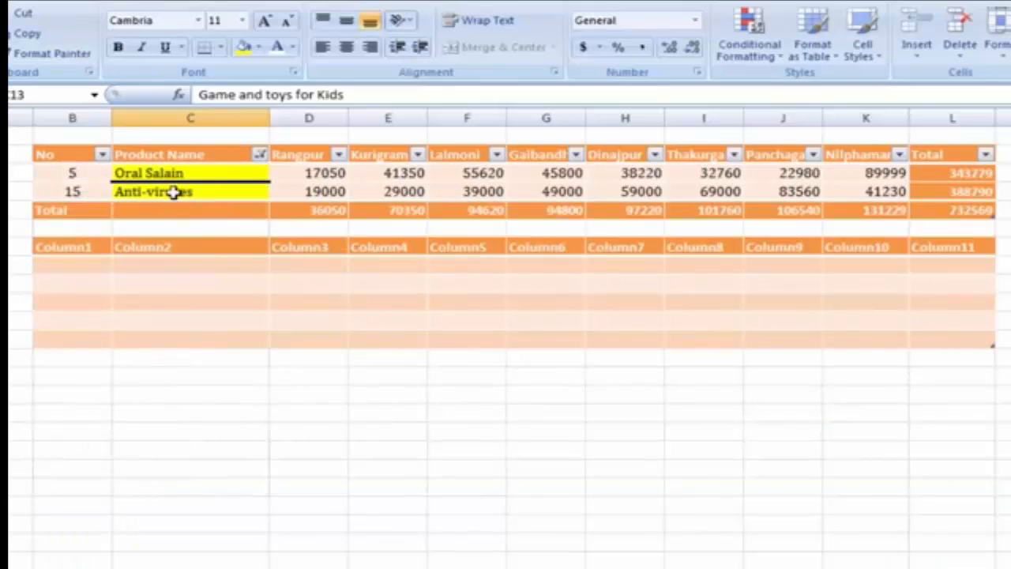
click(403, 188)
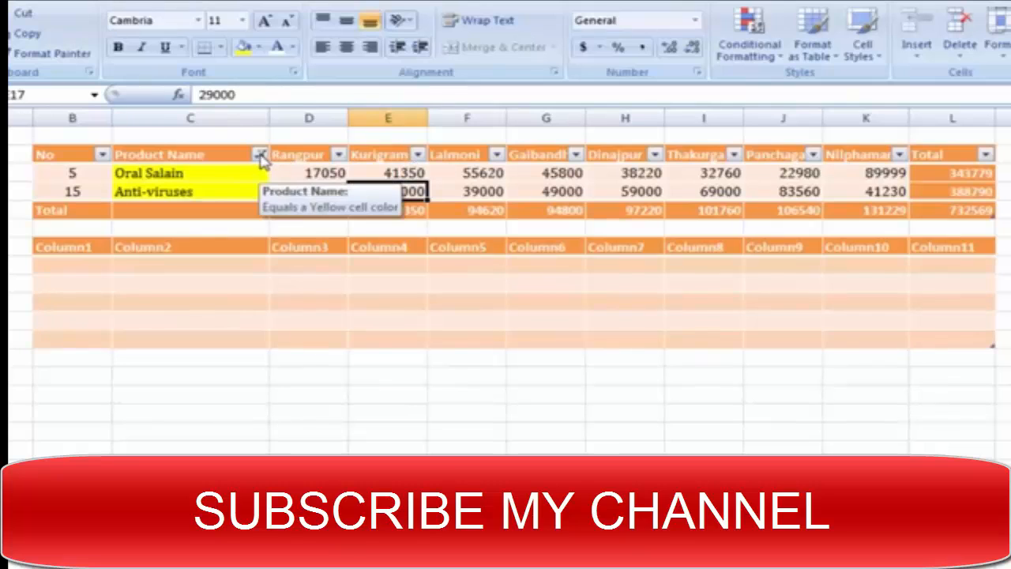
Step: Clear the yellow cell color filter from the Product Name column
click(260, 154)
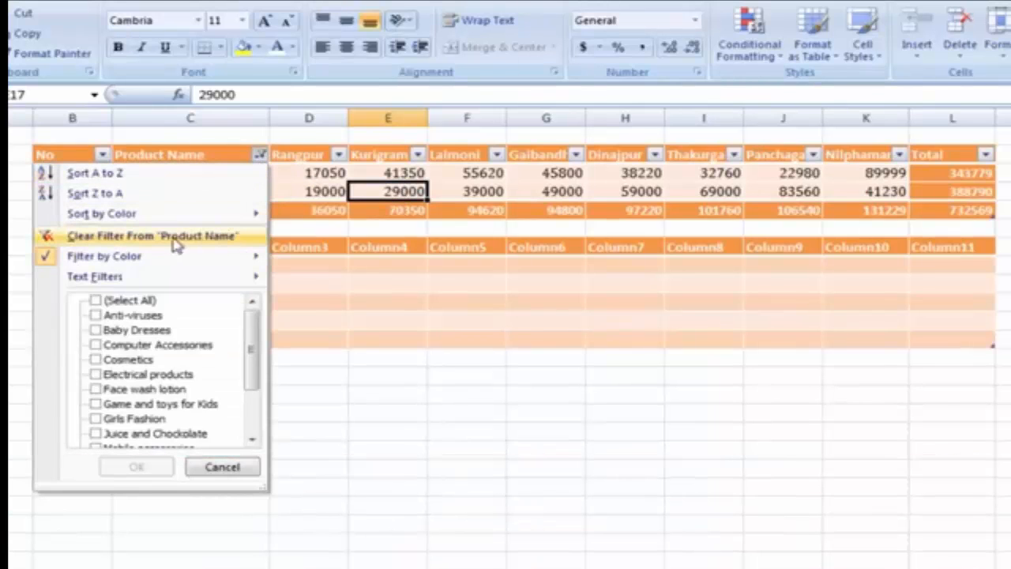
click(173, 239)
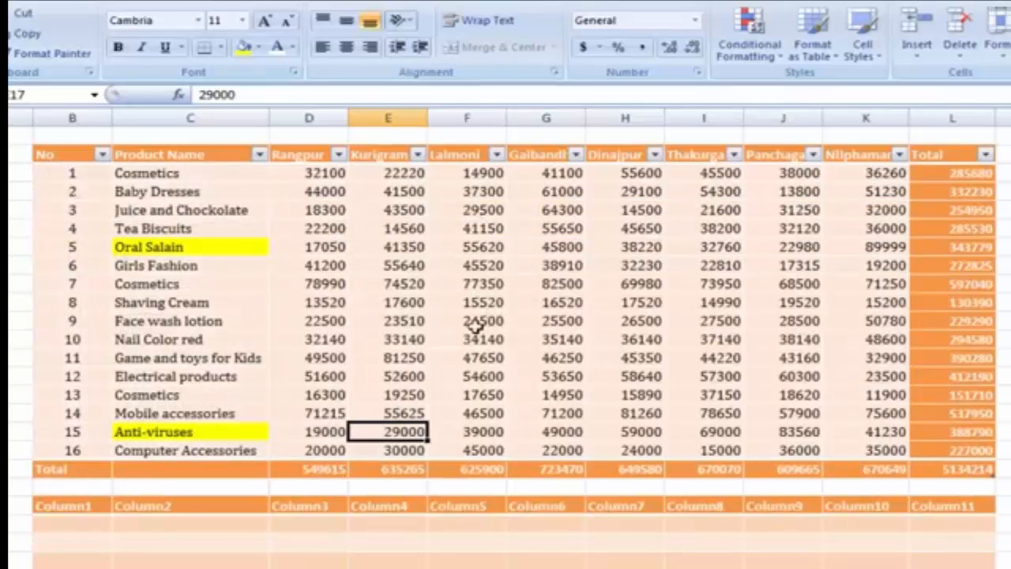
click(479, 287)
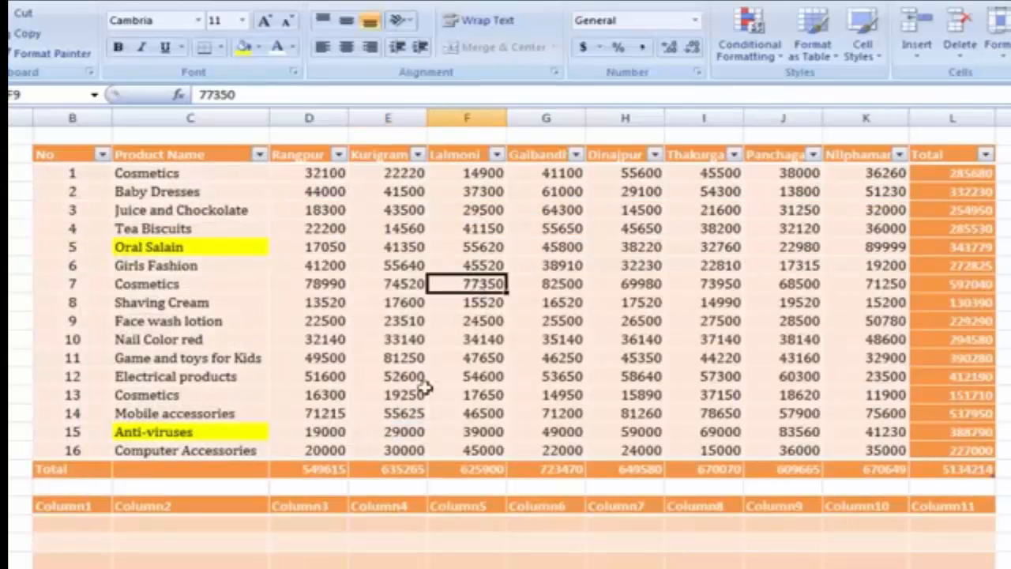
Step: Clear the formats from the yellow Oral Salain and Anti-viruses product name cells
click(224, 249)
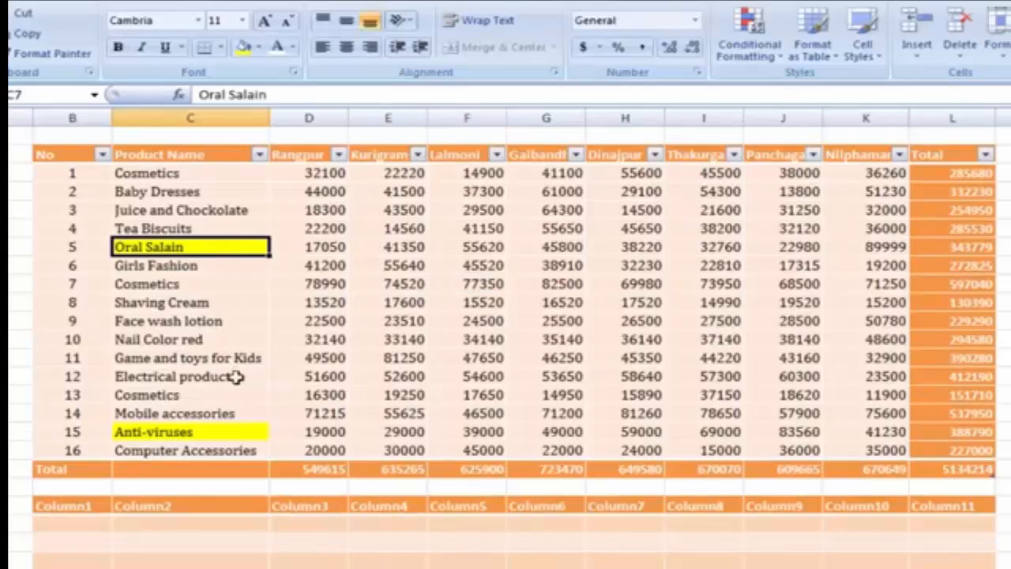
click(228, 440)
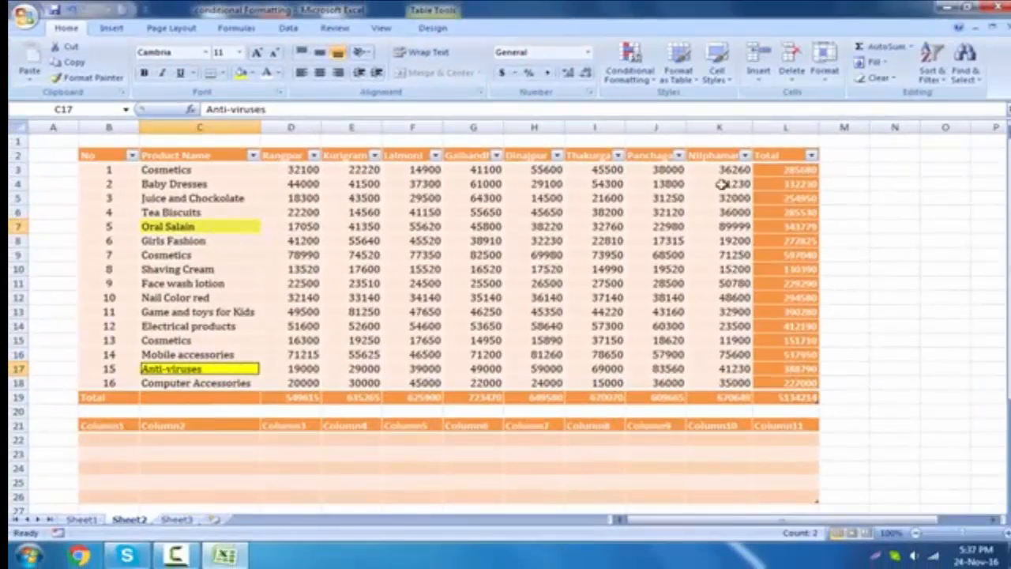
click(877, 77)
click(906, 110)
click(534, 282)
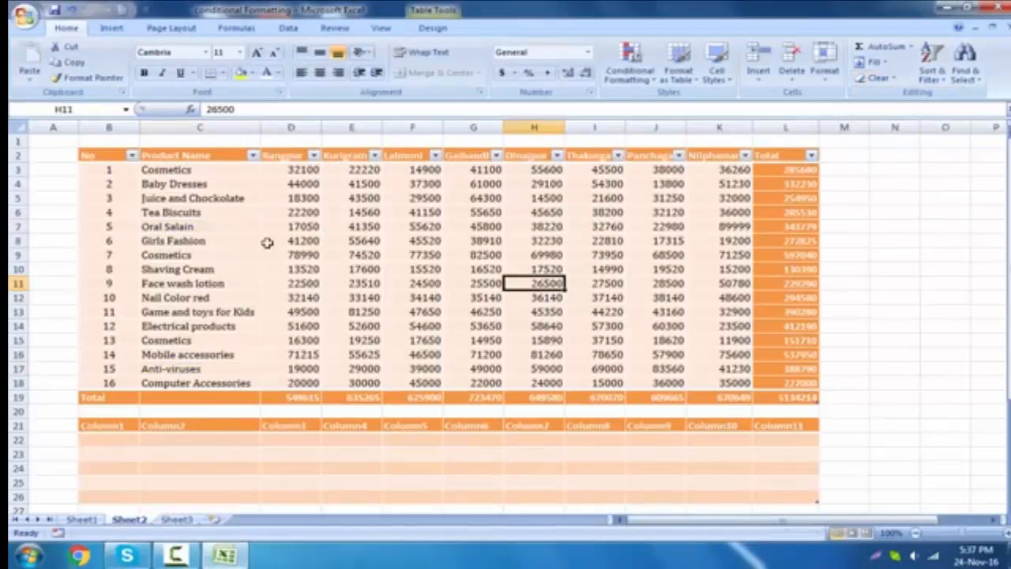
Step: Turn off the filter controls in the header row of the product sales table
click(394, 282)
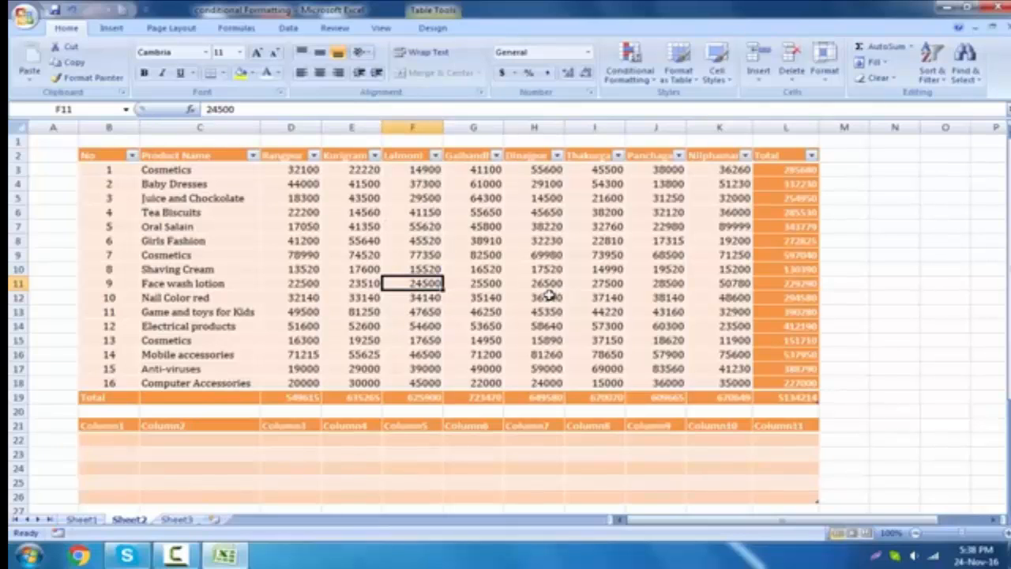
key(ctrl+shift+l)
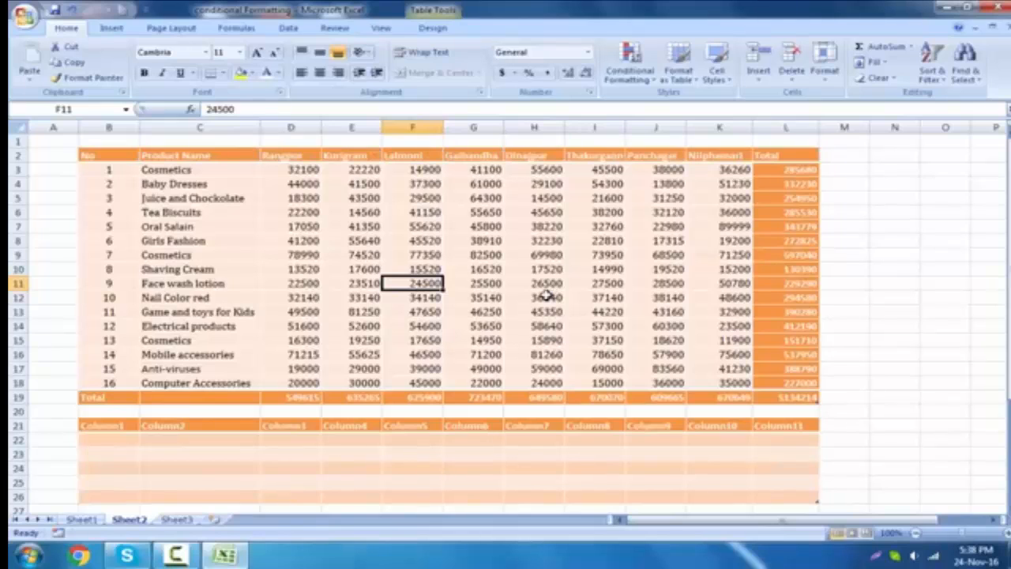
click(545, 296)
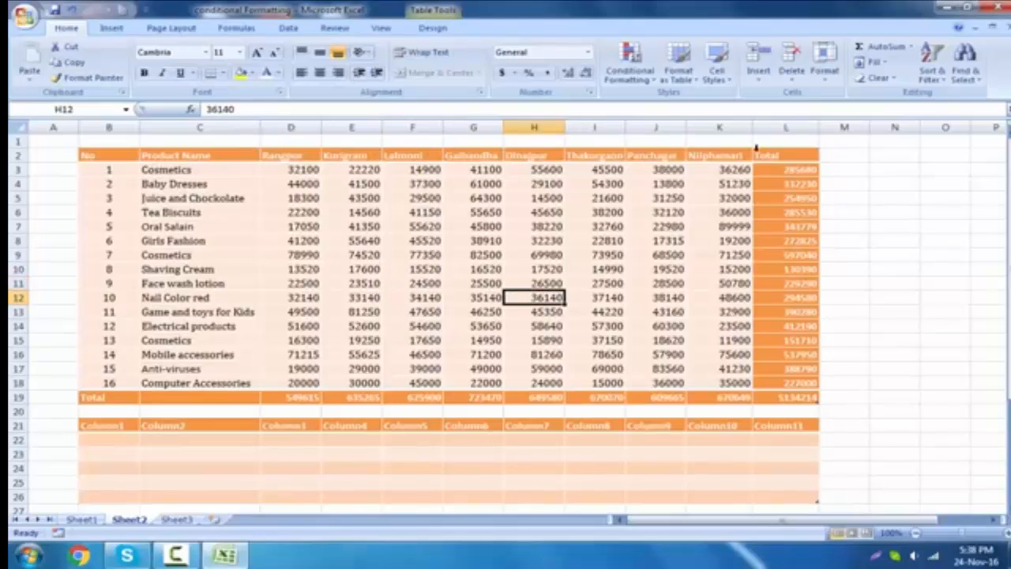
click(638, 259)
click(510, 267)
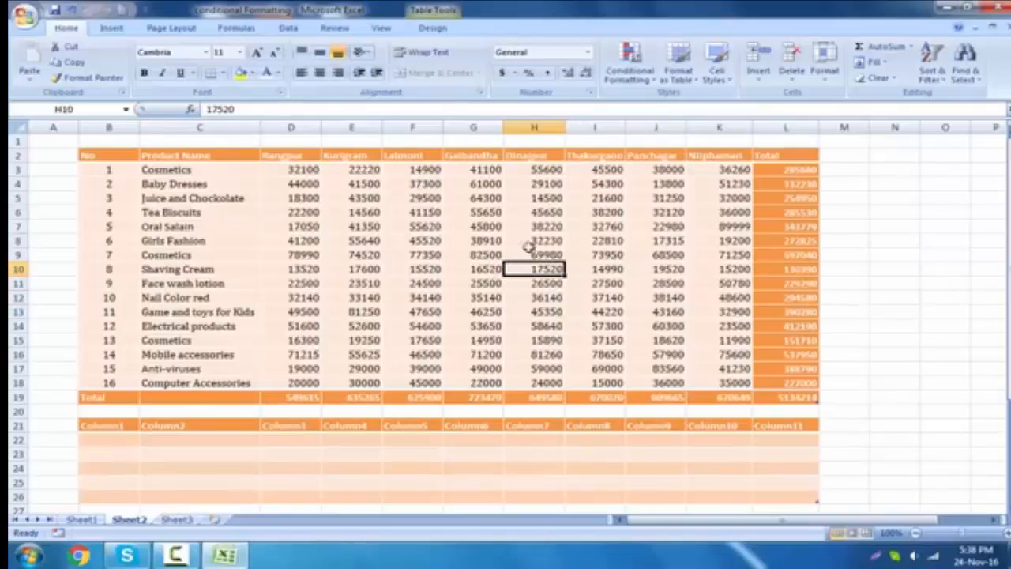